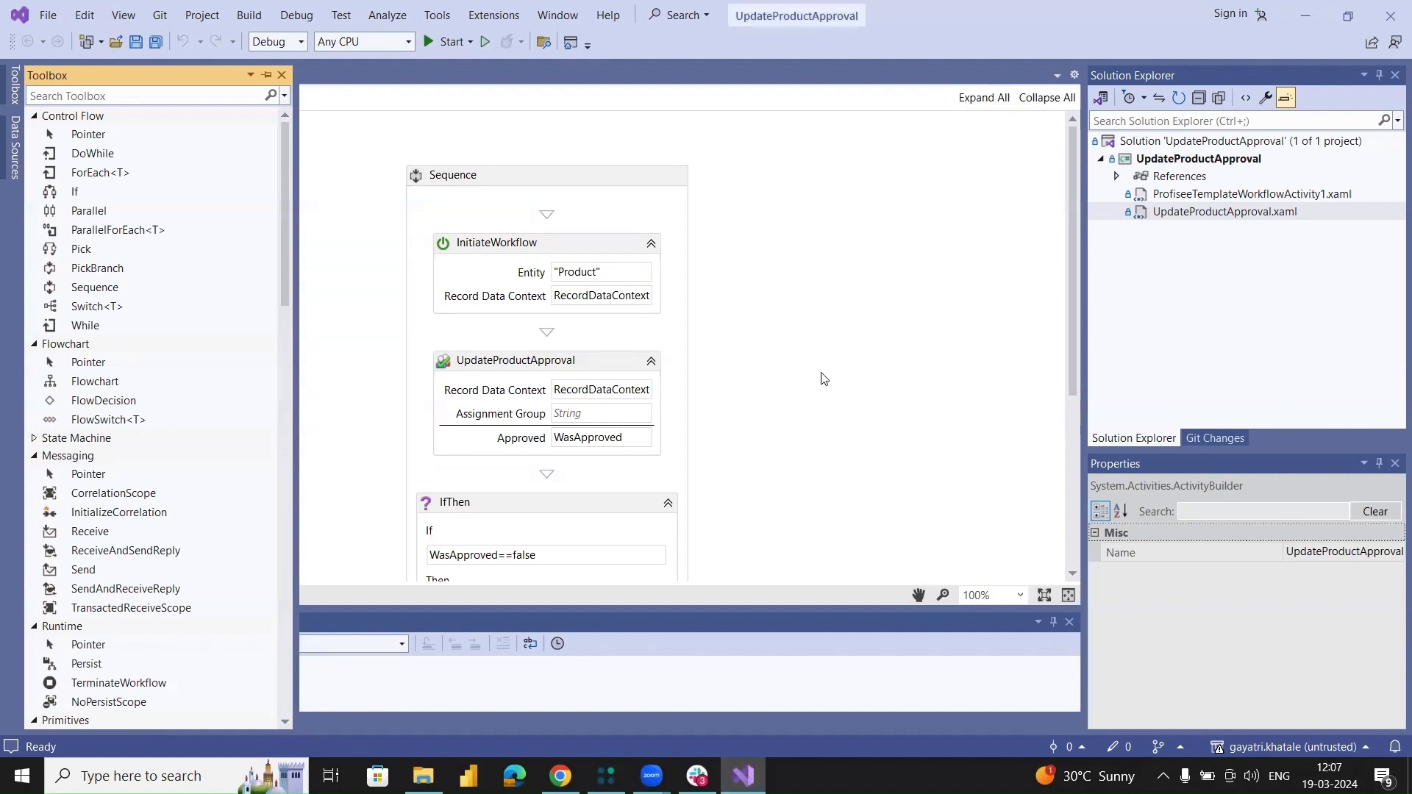
Build the UpdateProductApproval solution and enlarge the build output area.
scroll(823, 378, "down", 1)
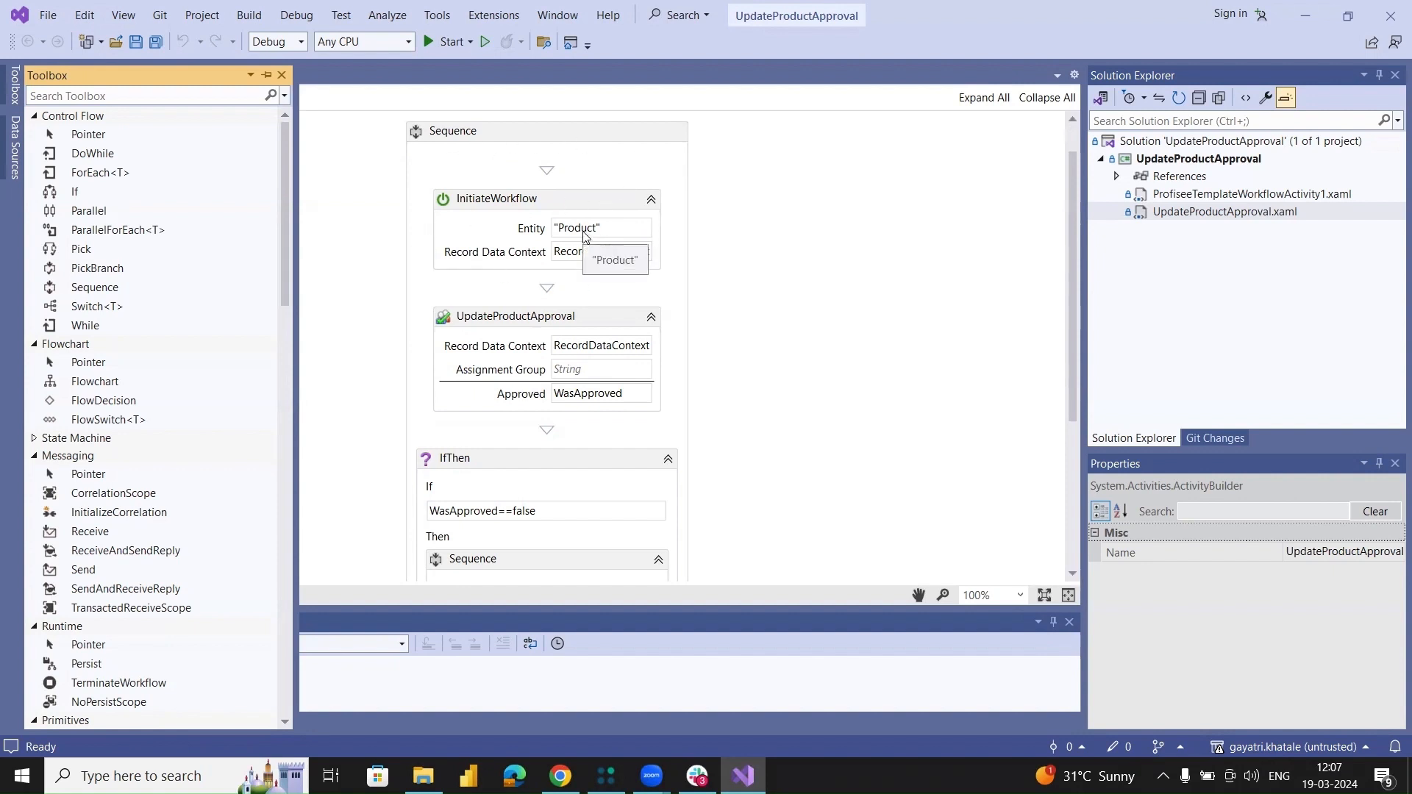
scroll(588, 243, "down", 2)
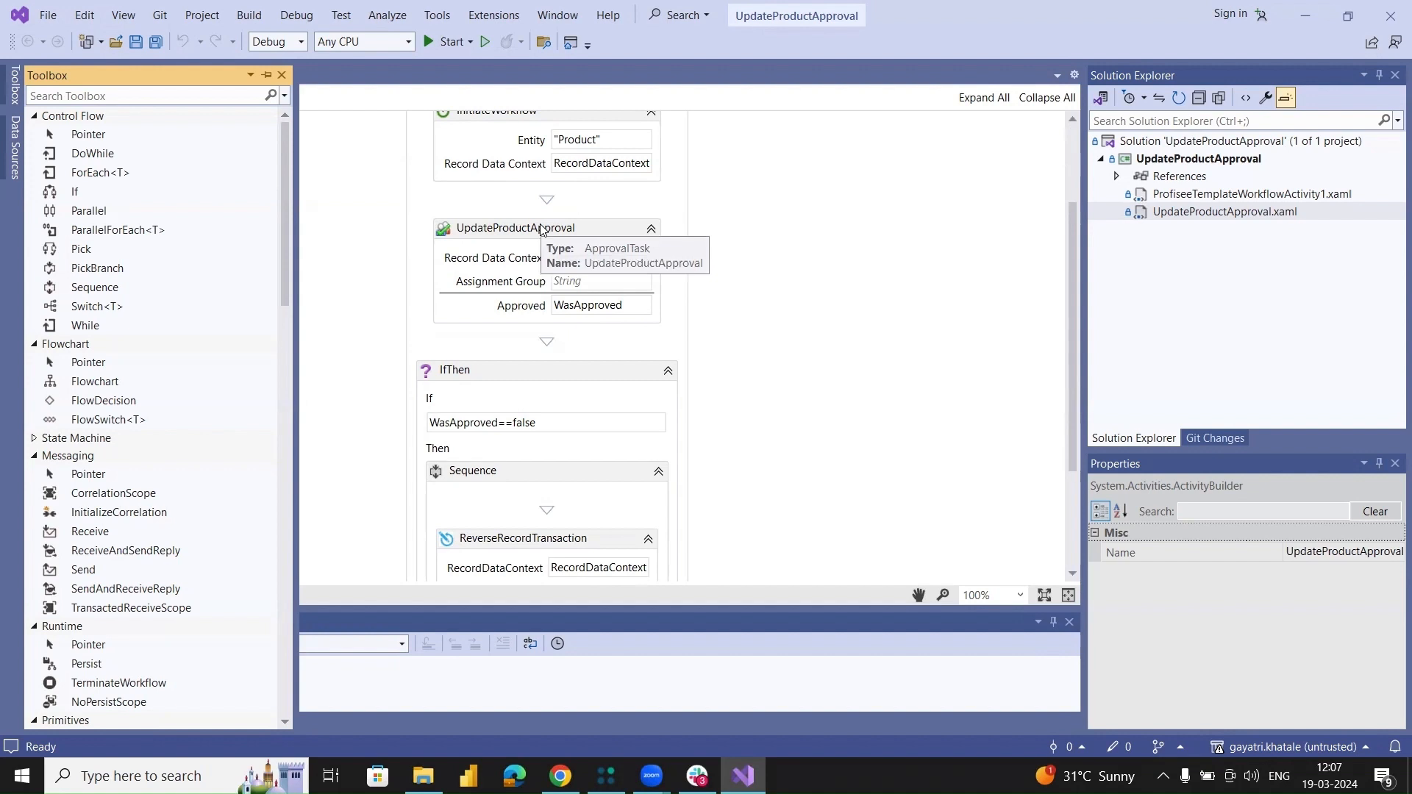
scroll(705, 198, "down", 1)
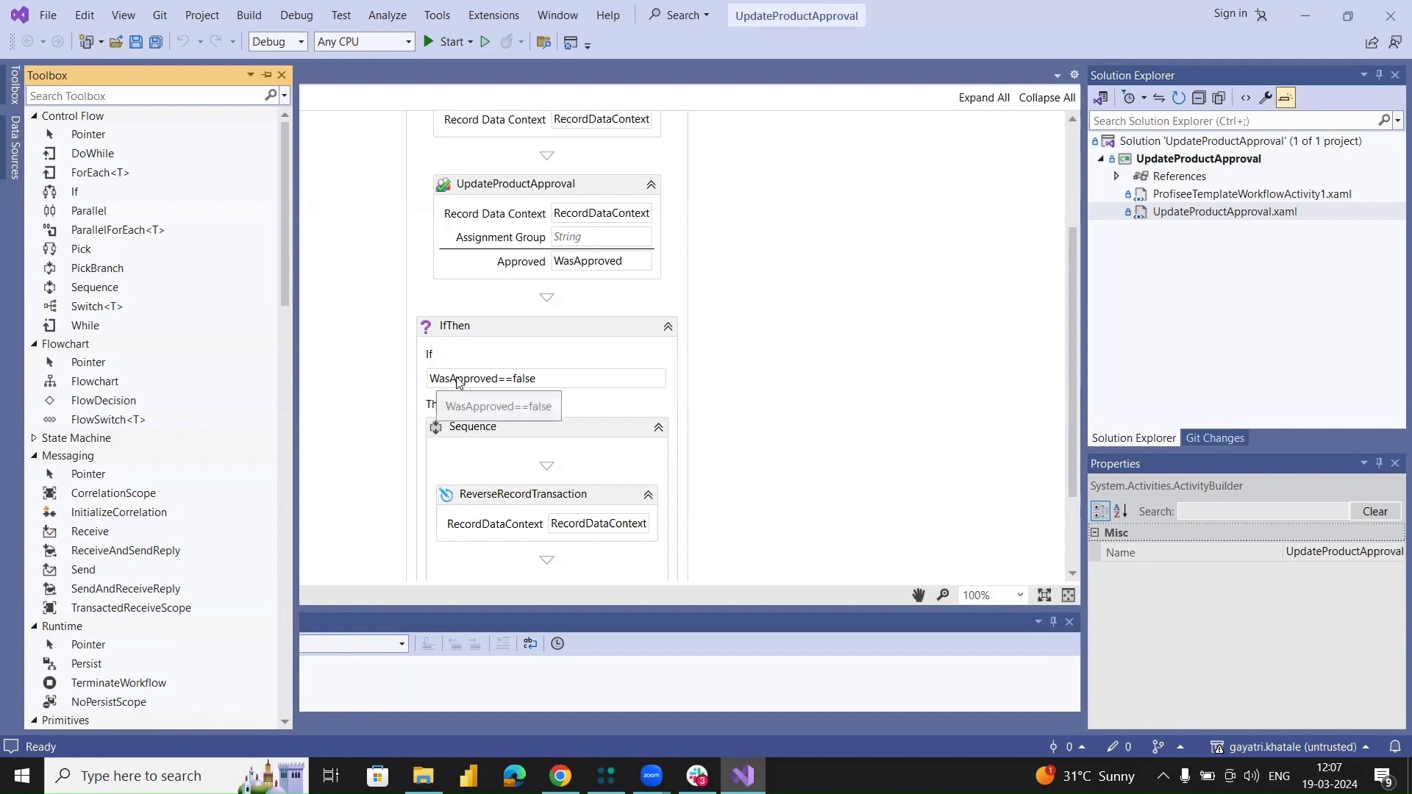
scroll(457, 437, "down", 1)
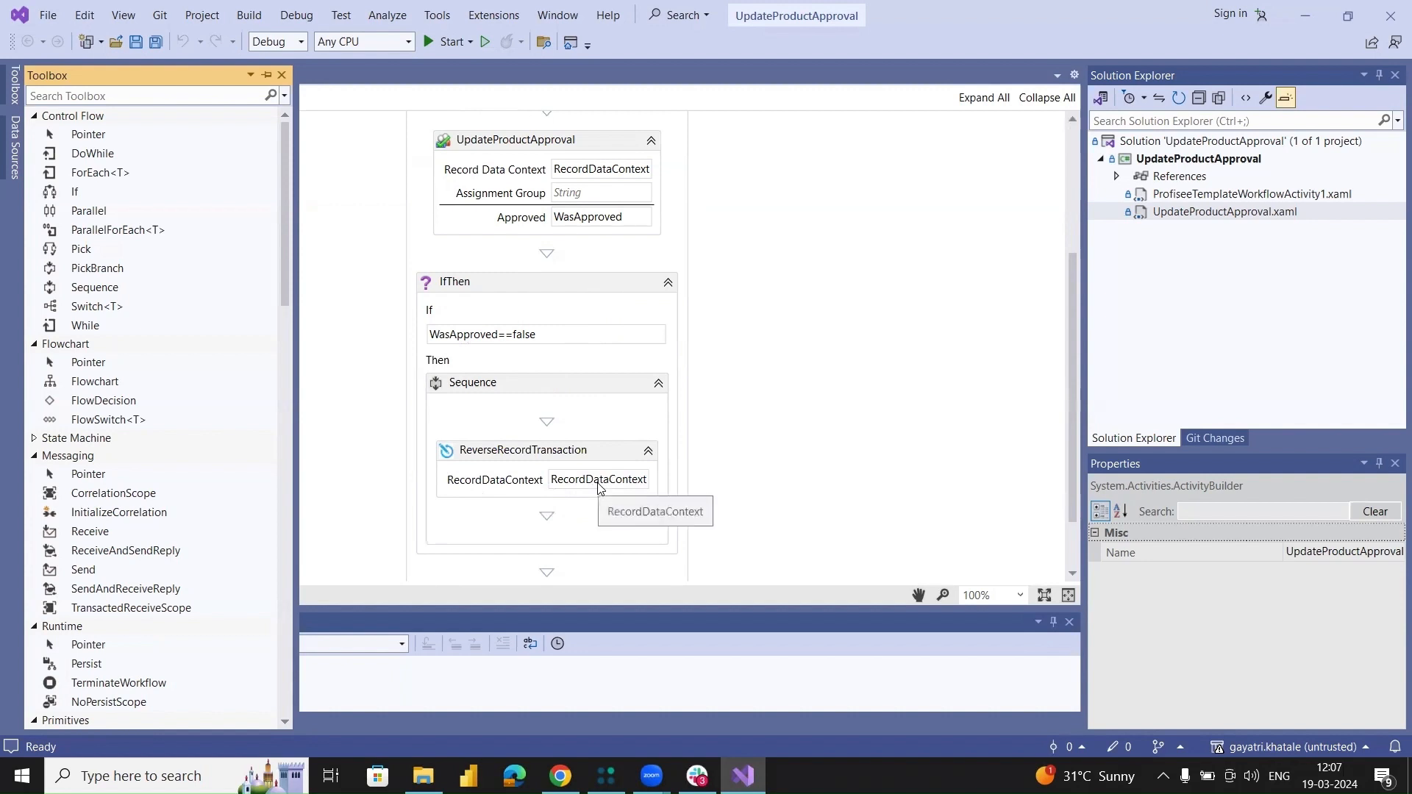
left_click(258, 16)
left_click(279, 34)
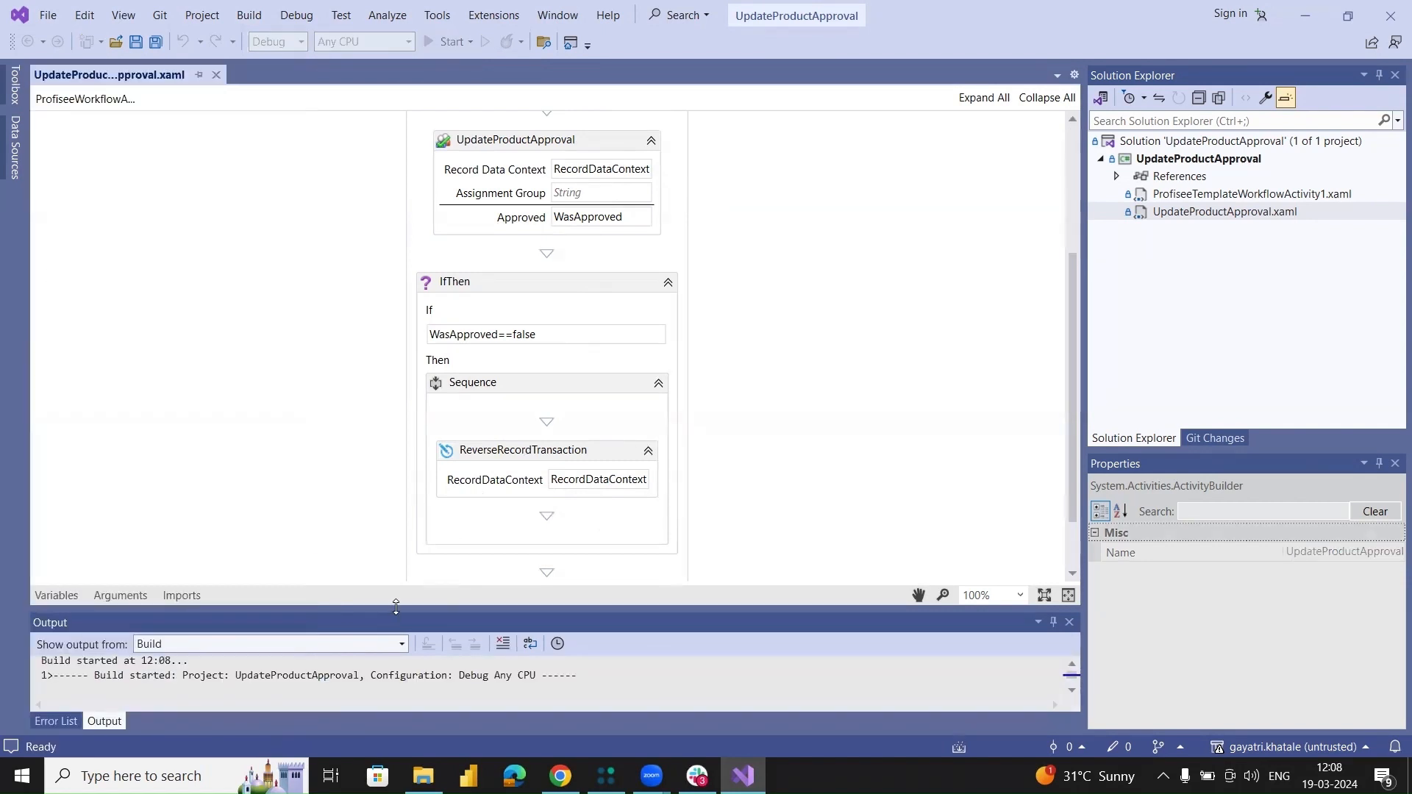
left_click_drag(396, 606, 398, 444)
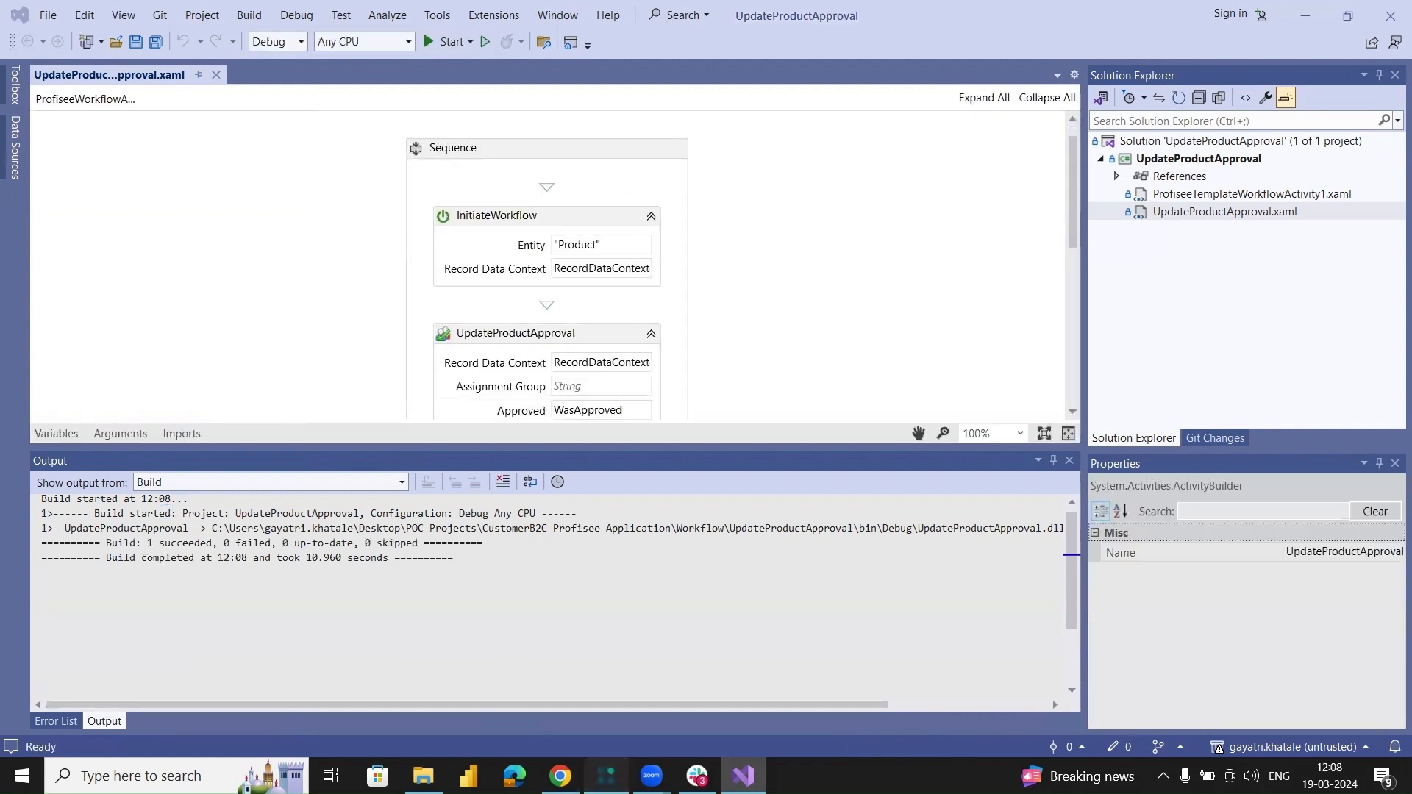
Switch to Profisee FastApp Studio and start registering a new workflow in the Workflow administration area.
left_click(605, 776)
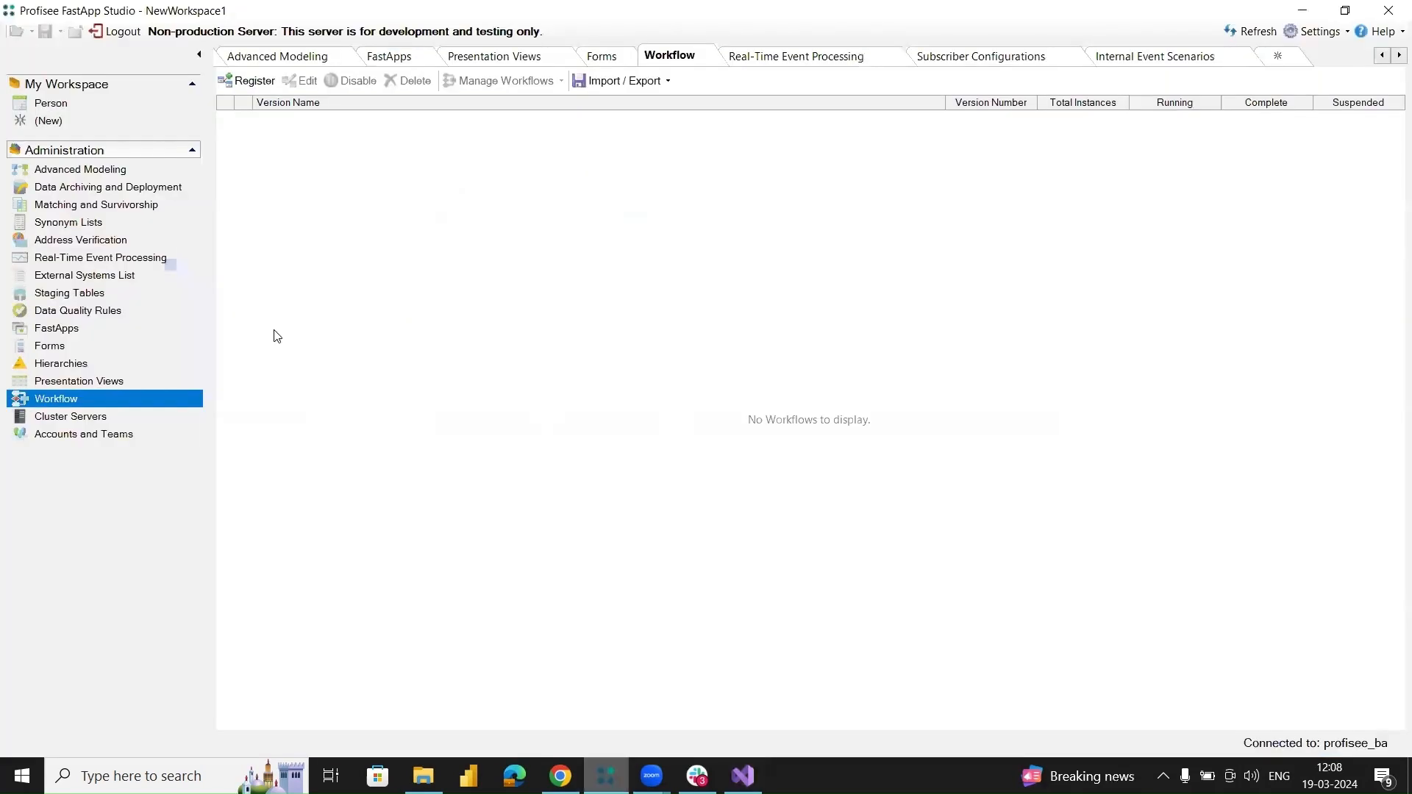
left_click(57, 401)
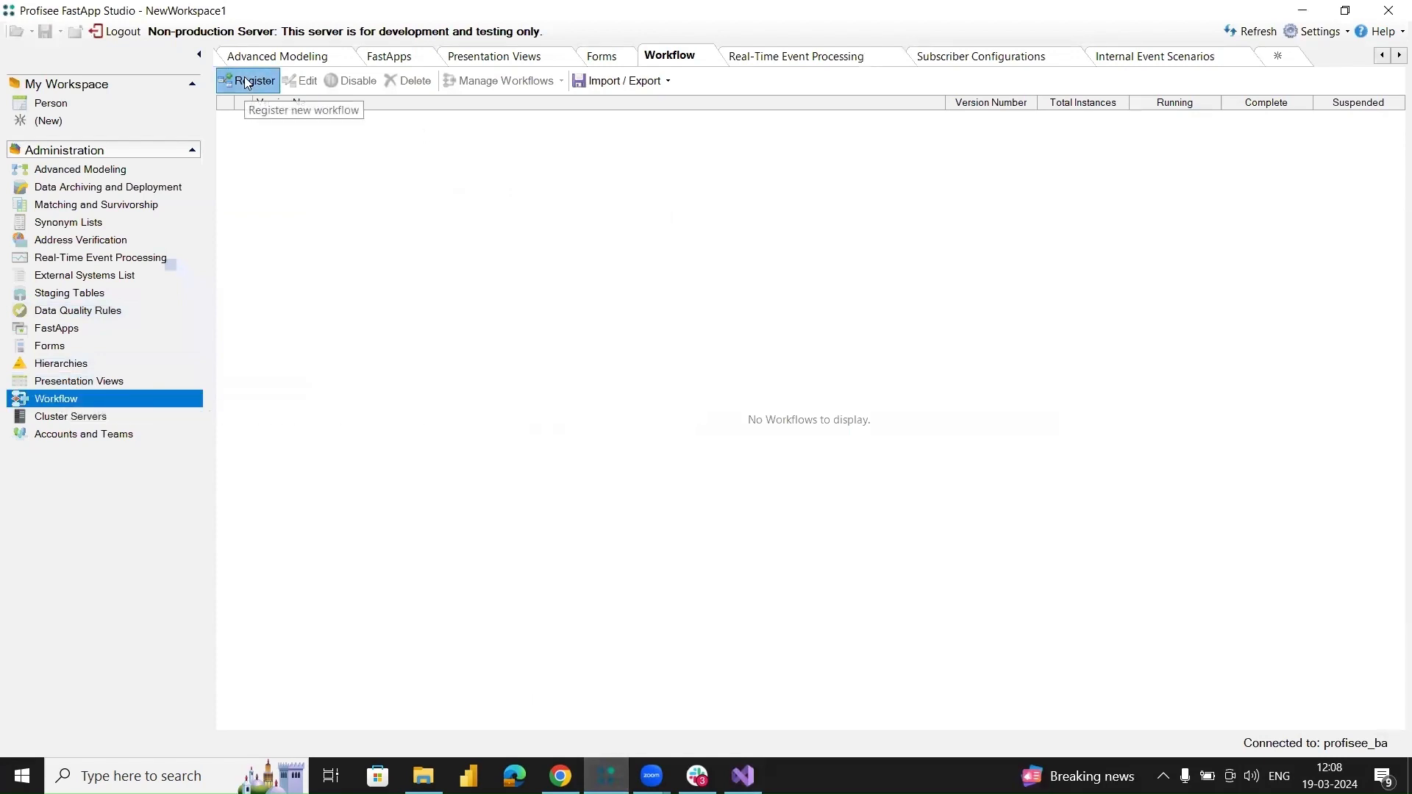
left_click(247, 83)
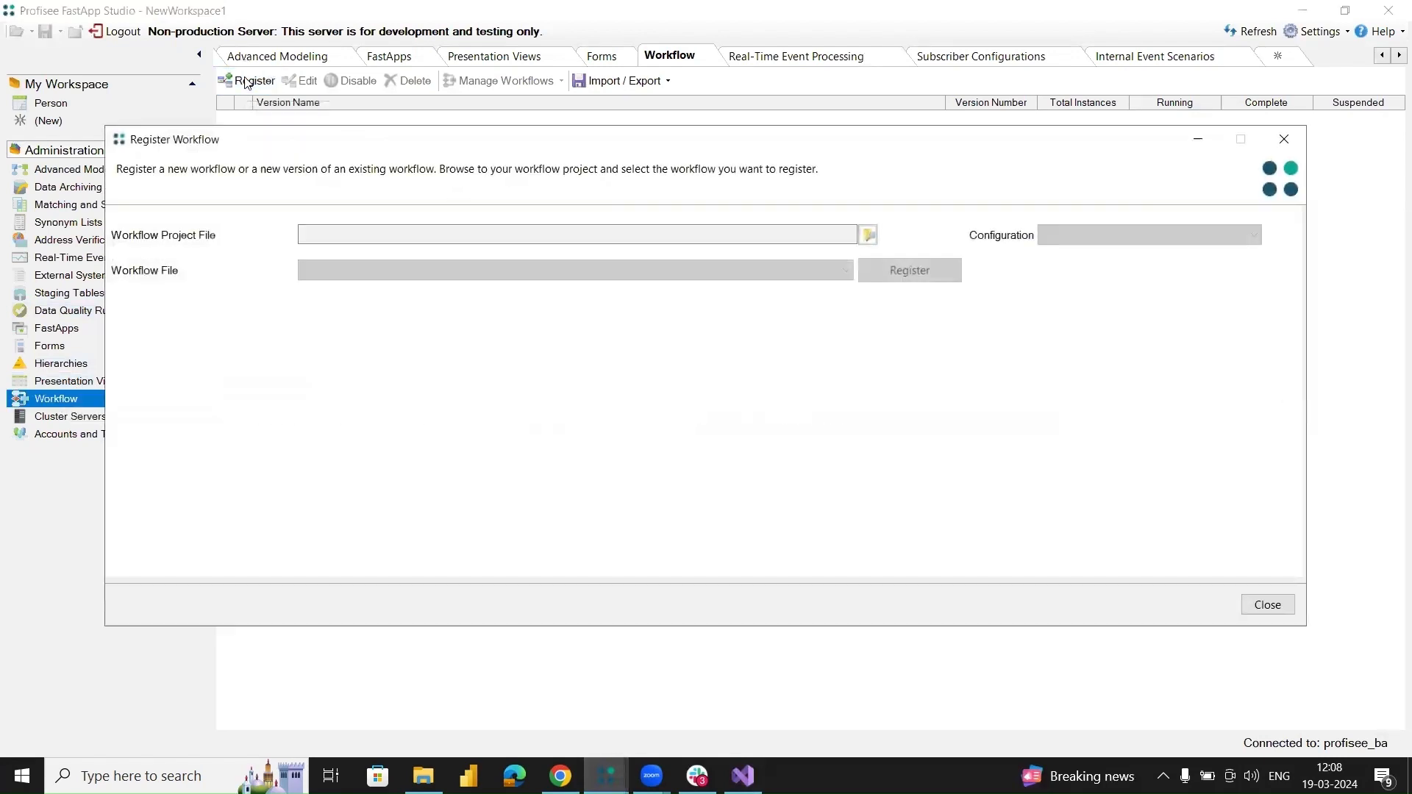
Choose UpdateProductApproval.csproj from the CustomerB2C project's Workflow\UpdateProductApproval folder as the workflow project file.
left_click(868, 234)
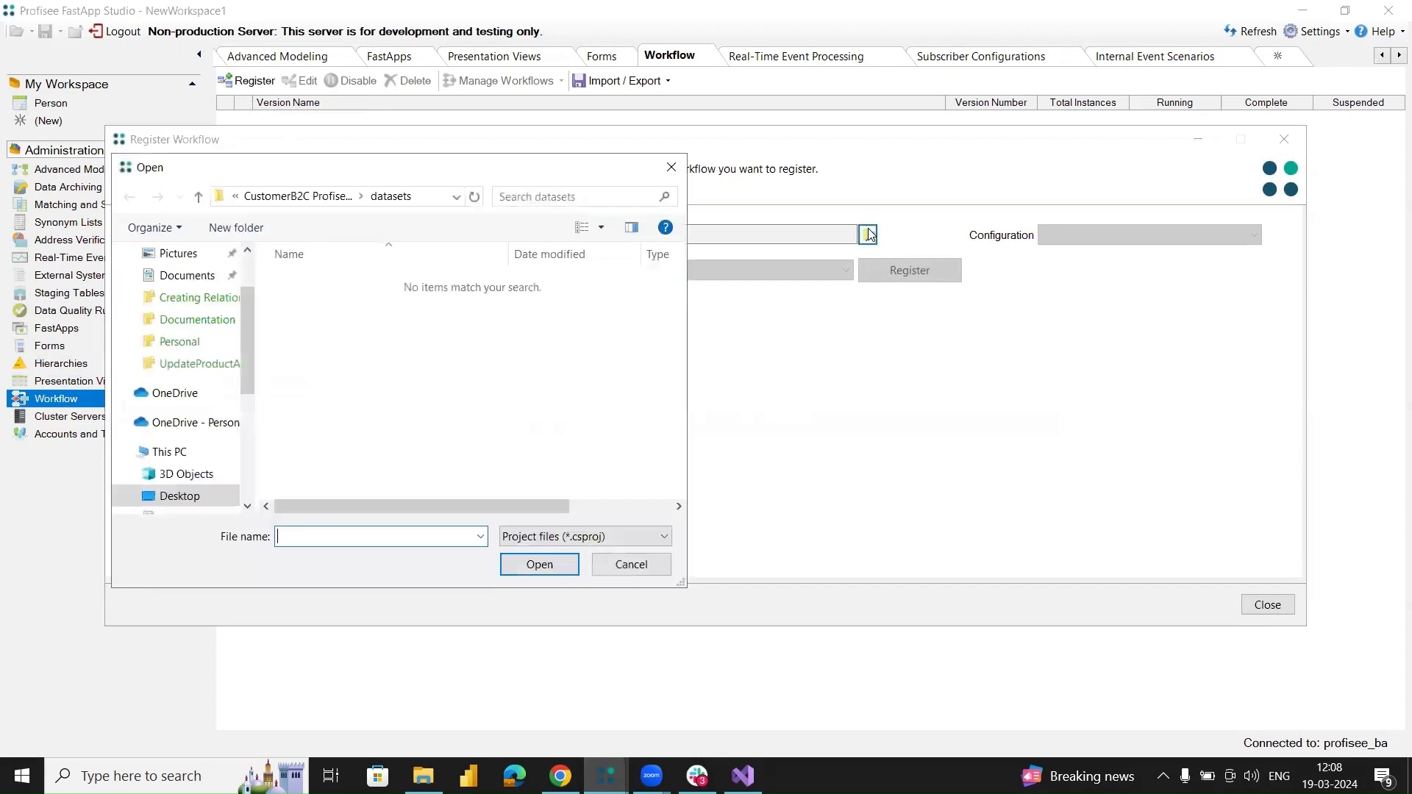
left_click(316, 197)
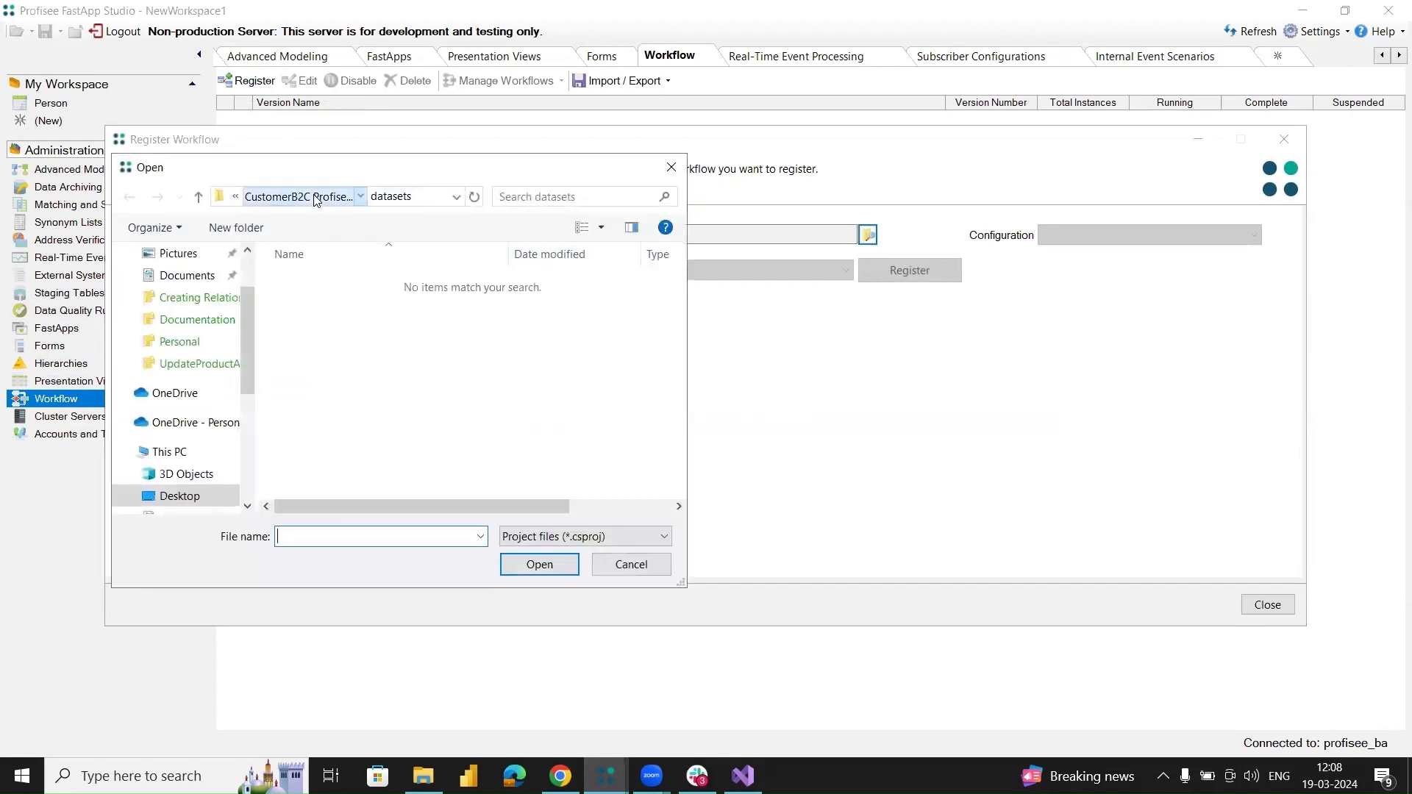
left_click(333, 368)
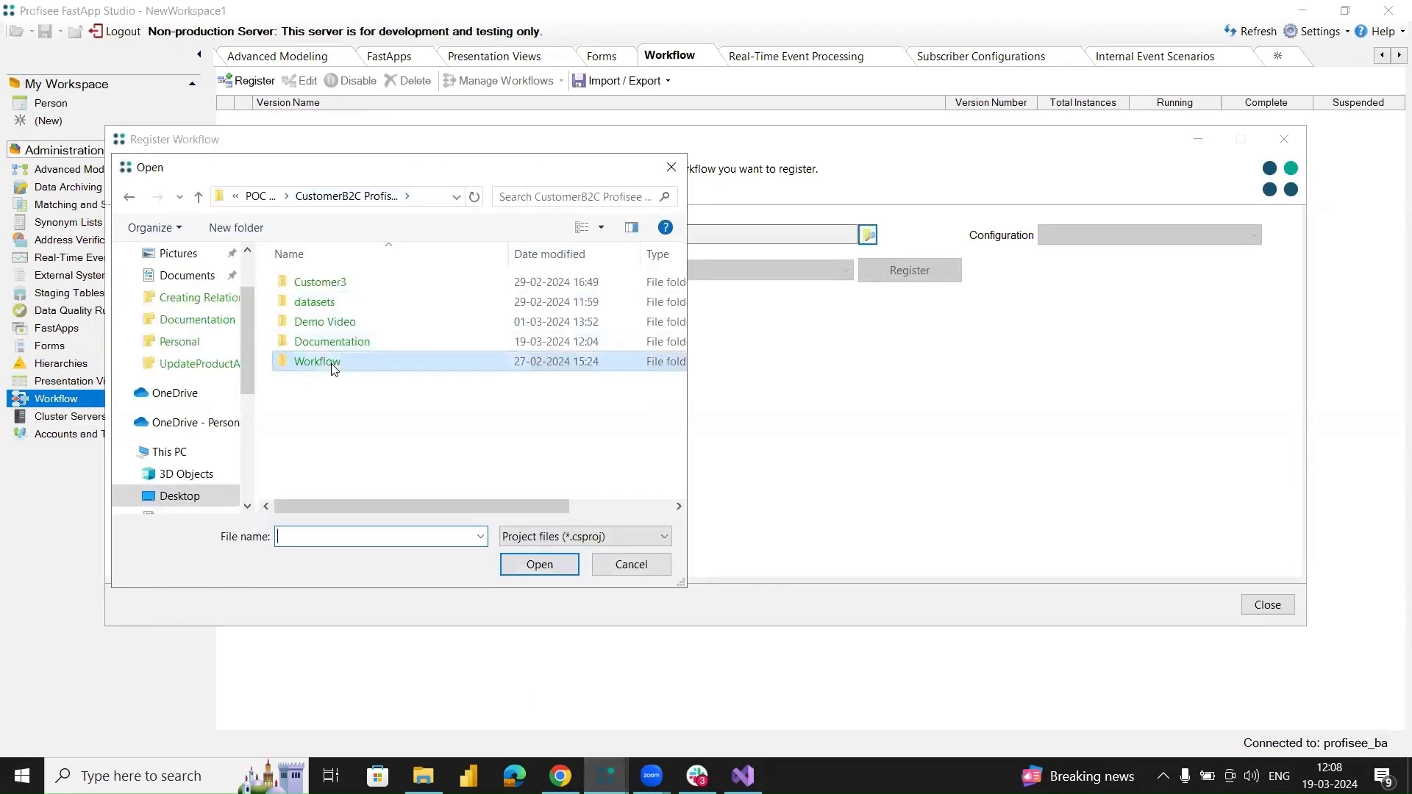
double_click(328, 368)
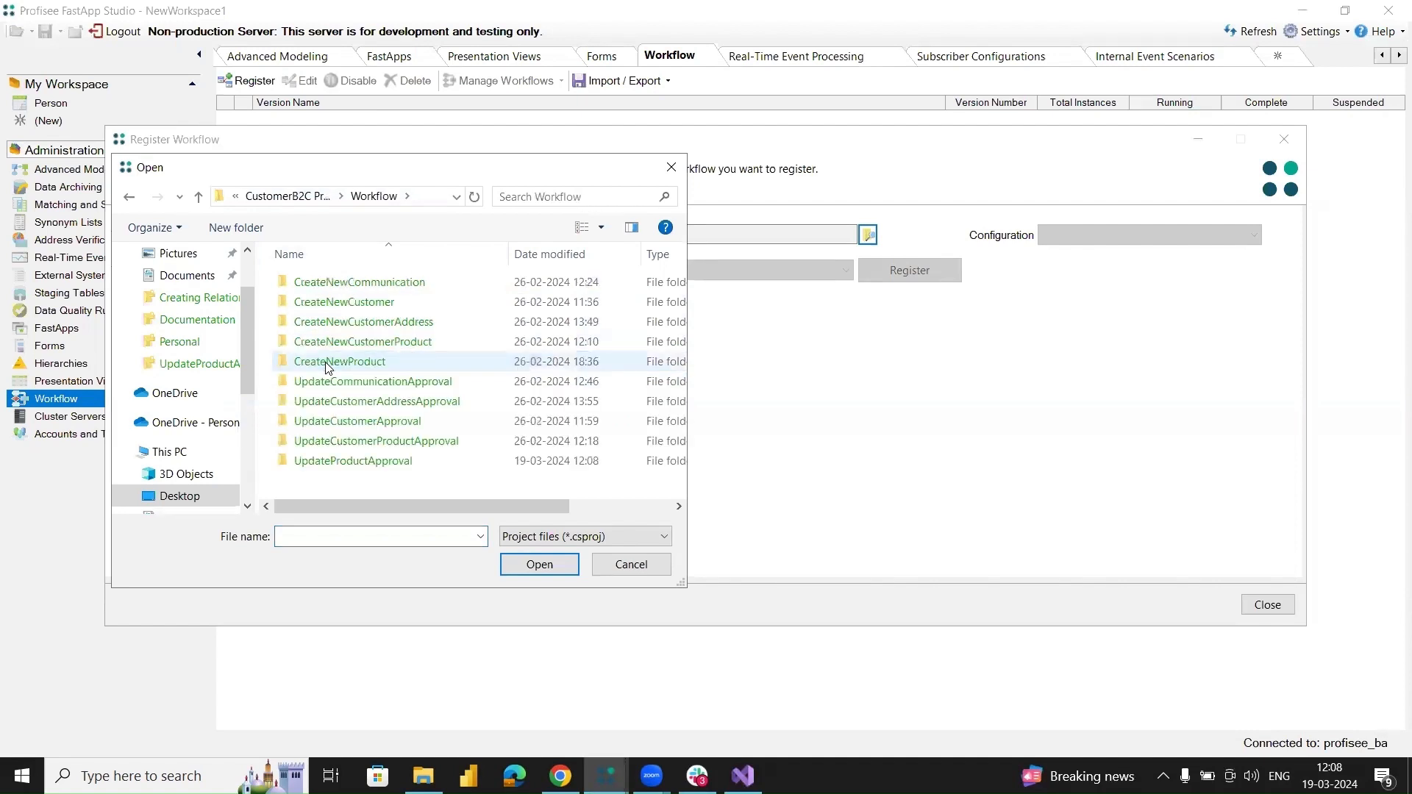
double_click(367, 465)
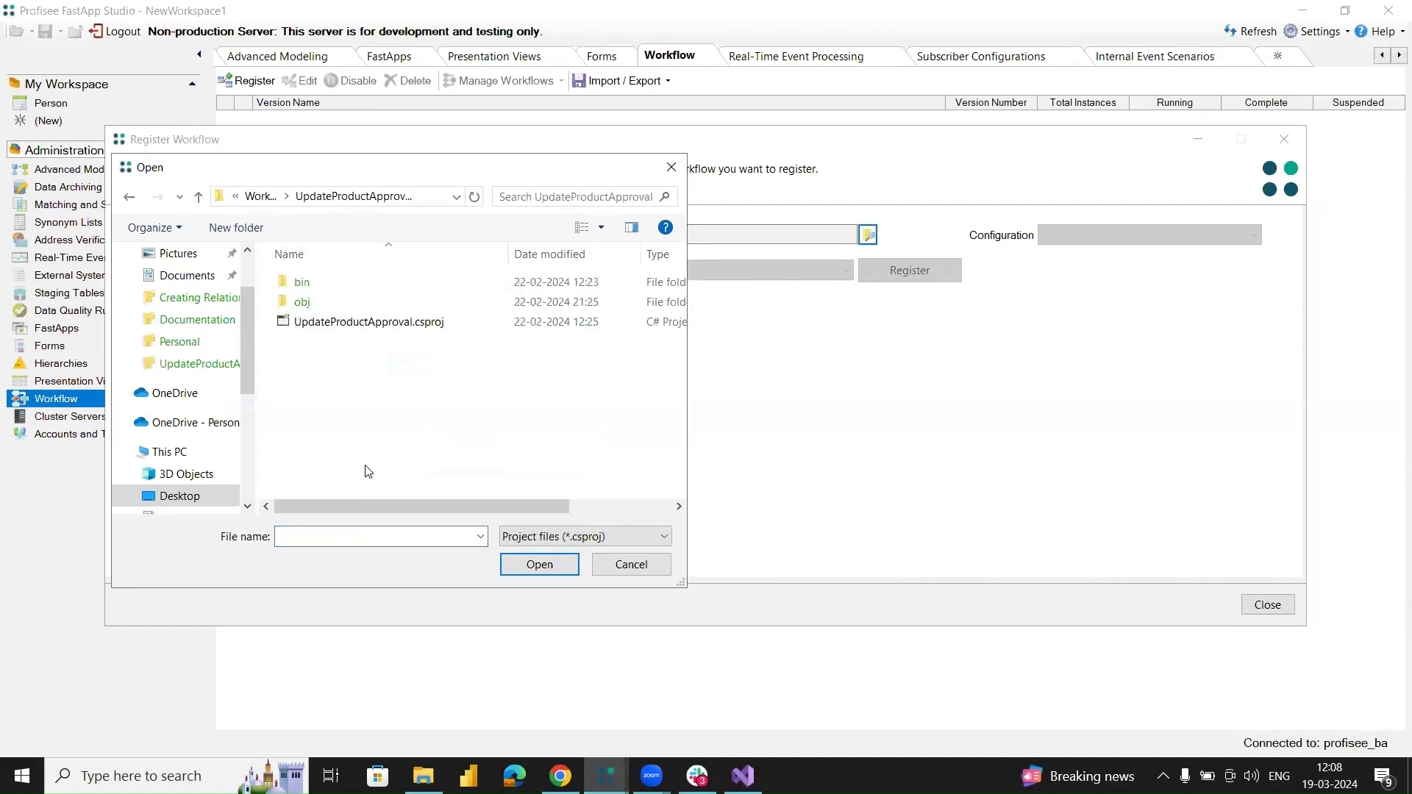
left_click(380, 326)
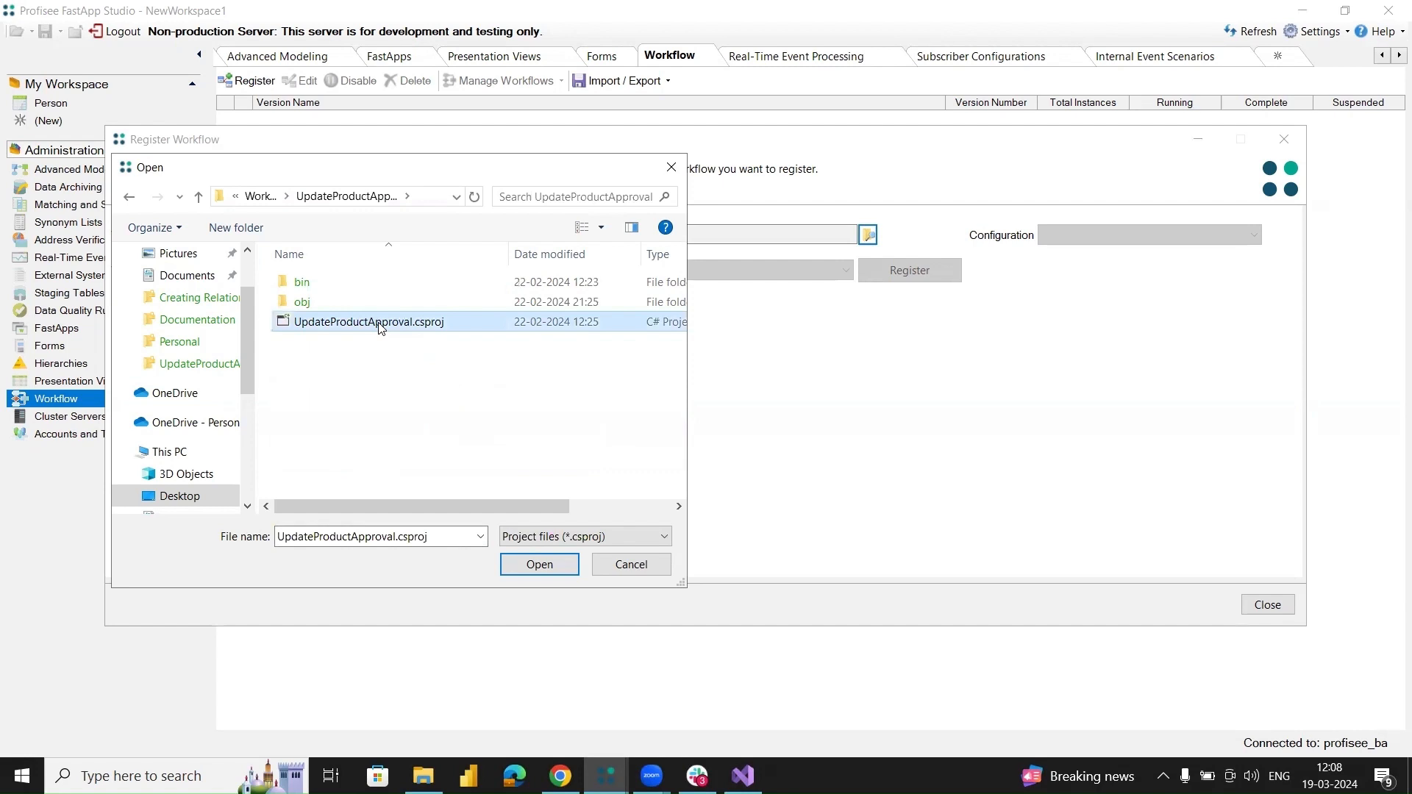
left_click(524, 566)
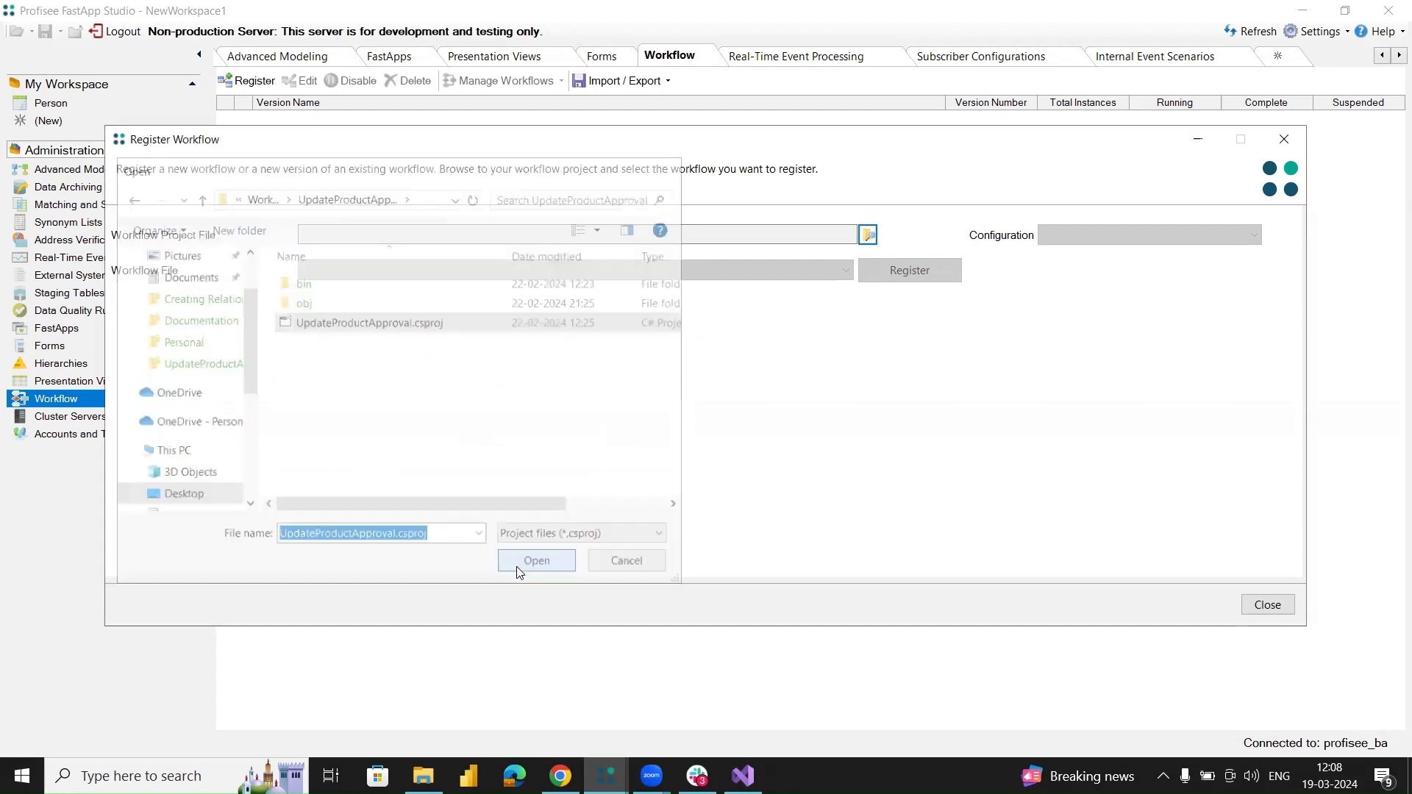
Register the workflow file UpdateProductApproval.xaml with the Debug configuration and close the registration dialog.
left_click(1105, 236)
left_click(1068, 269)
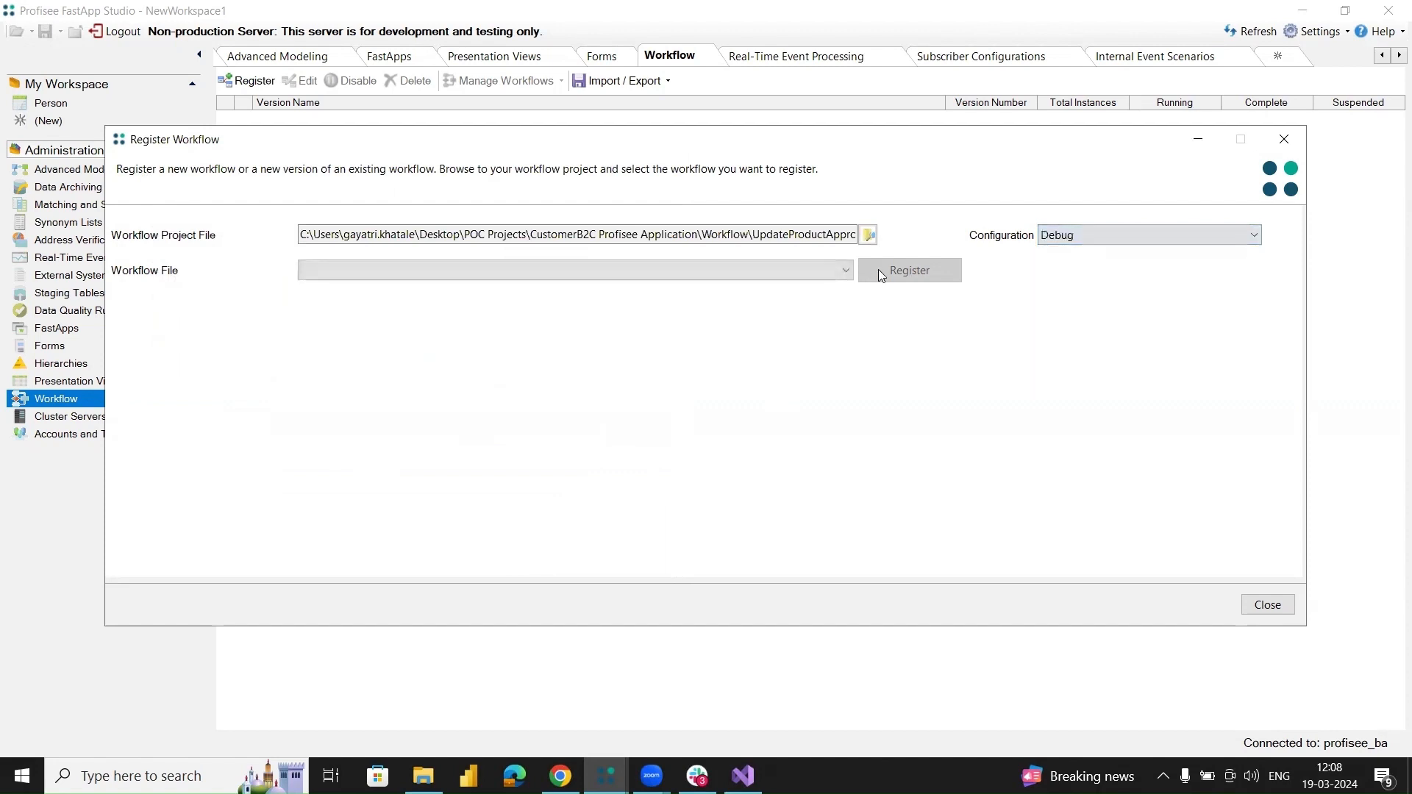
left_click(834, 267)
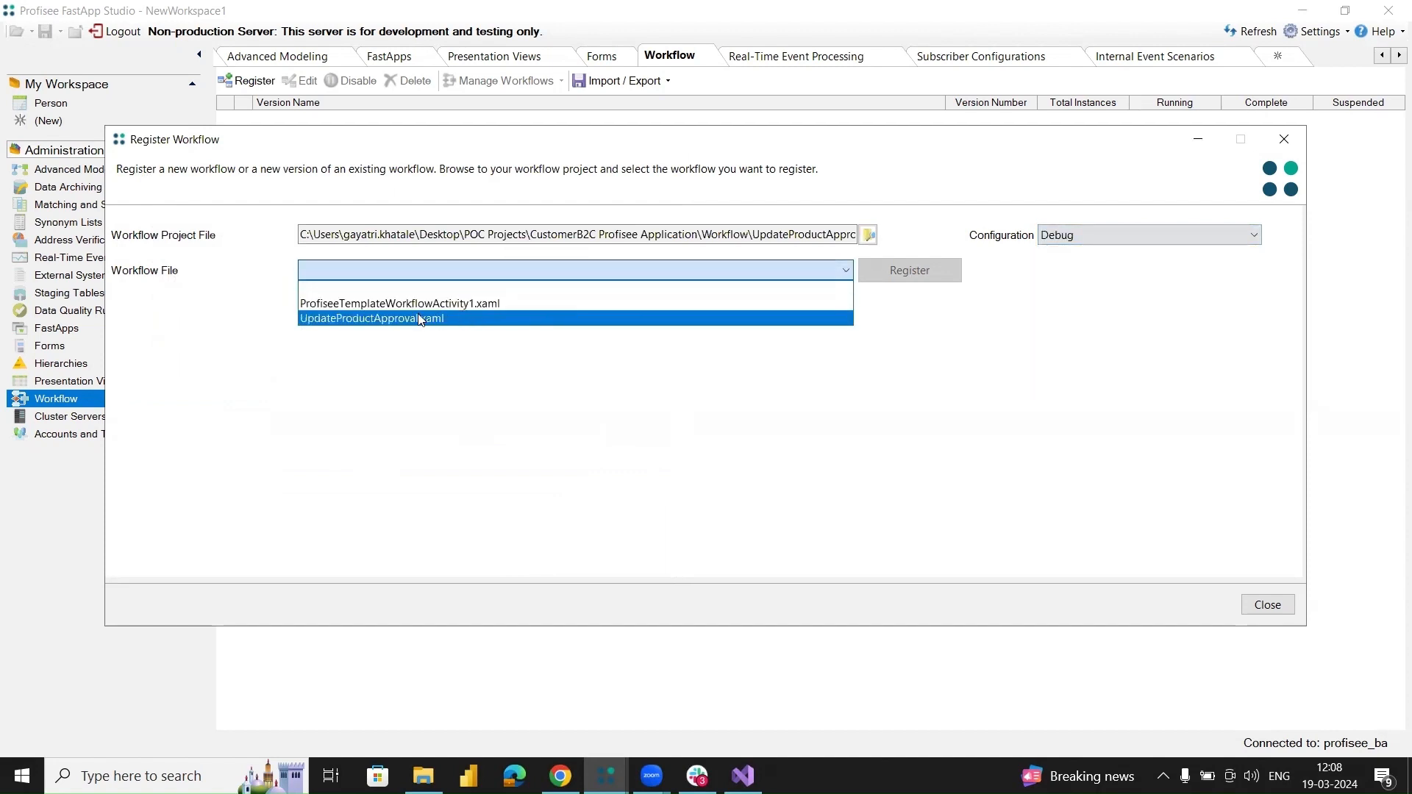
left_click(378, 318)
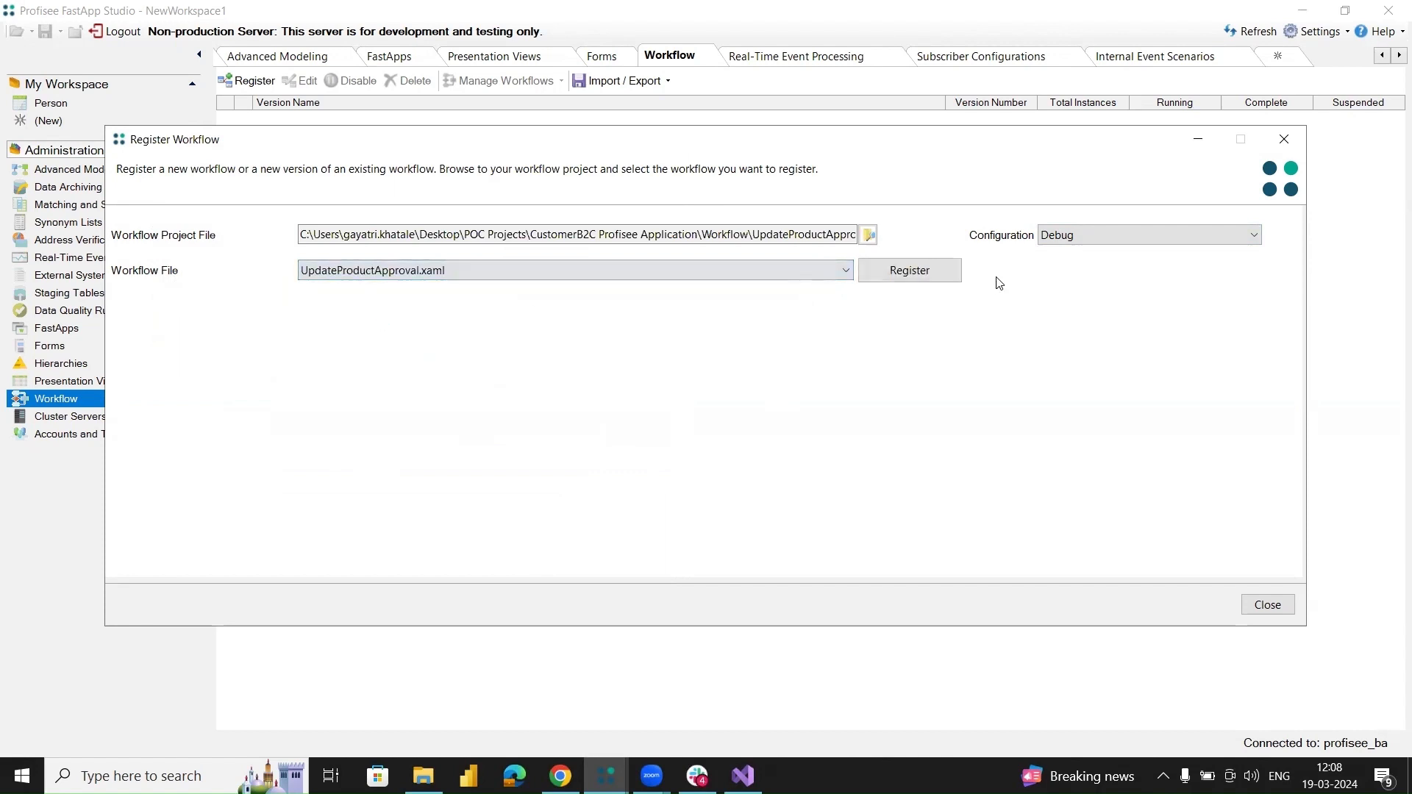
left_click(909, 272)
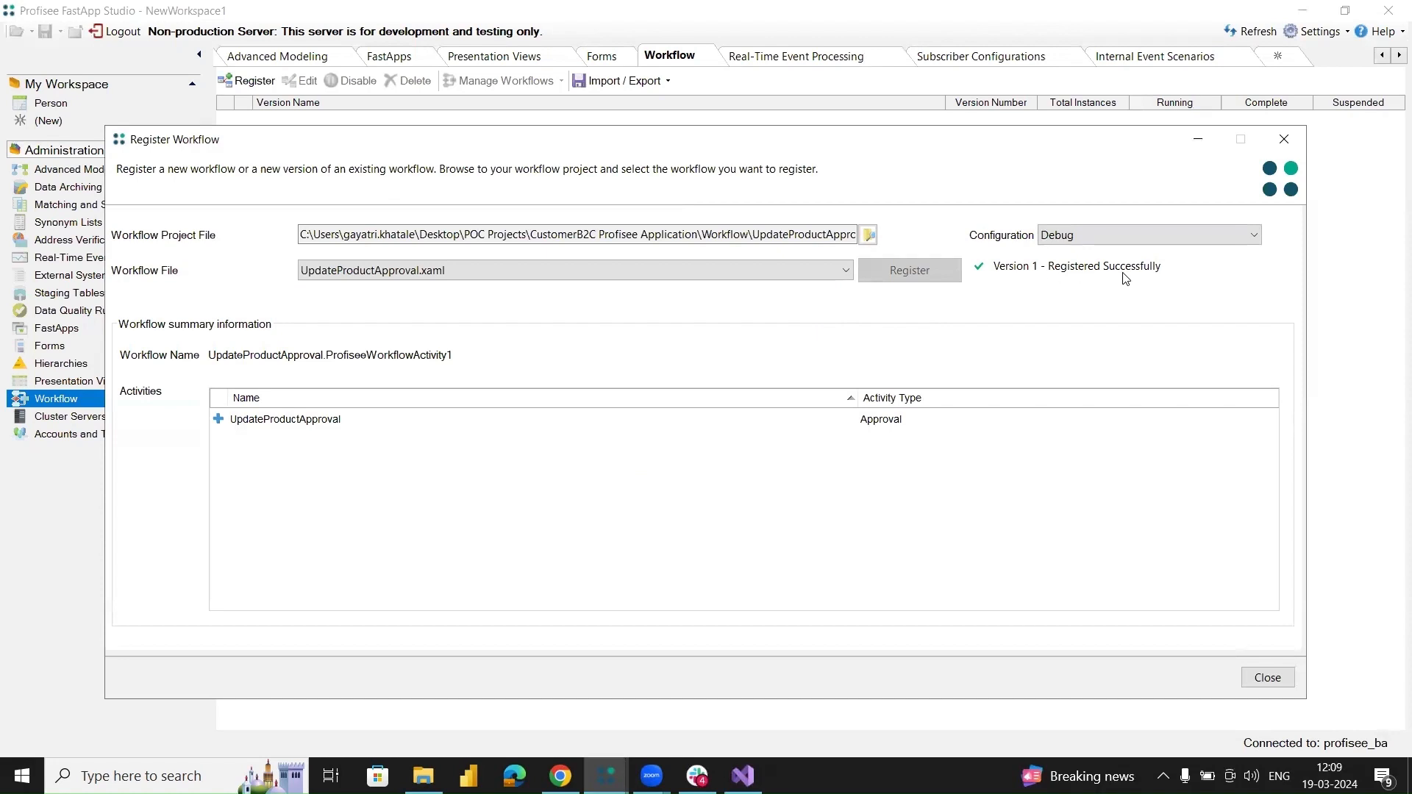
left_click(1266, 677)
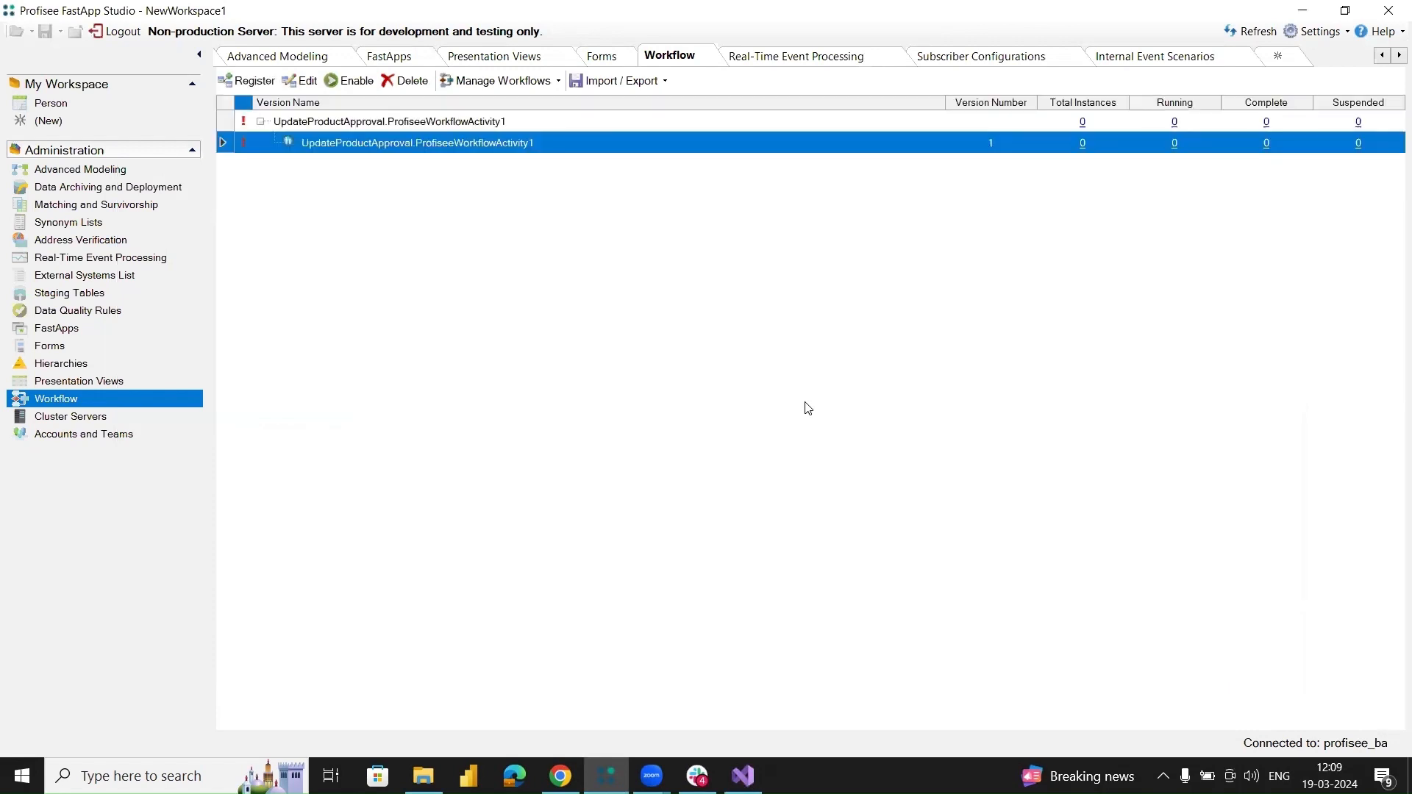
Configure the registered UpdateProductApproval workflow version to run as BLUEALTAIR\adminprofisee with a target workflow duration of 5 days.
left_click(349, 140)
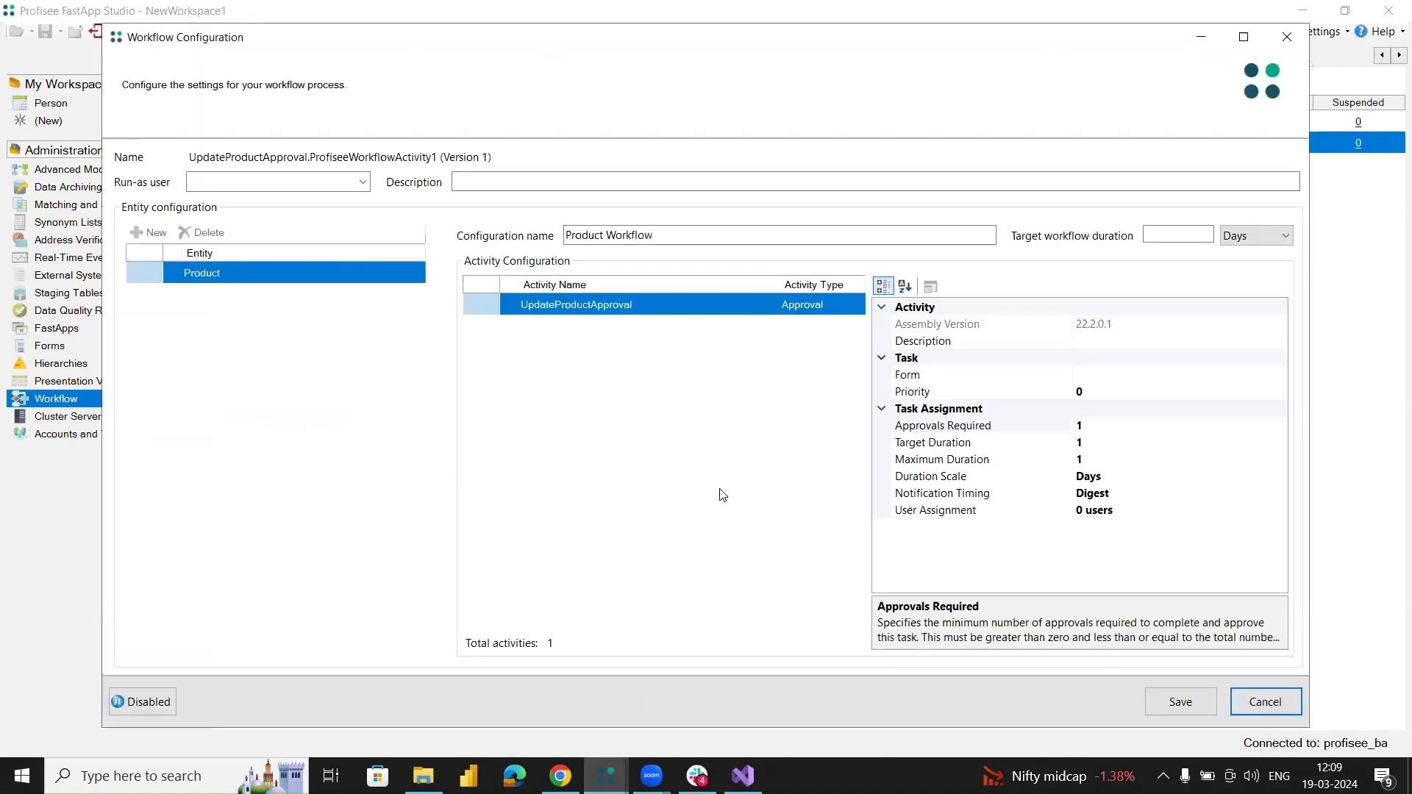
left_click(362, 184)
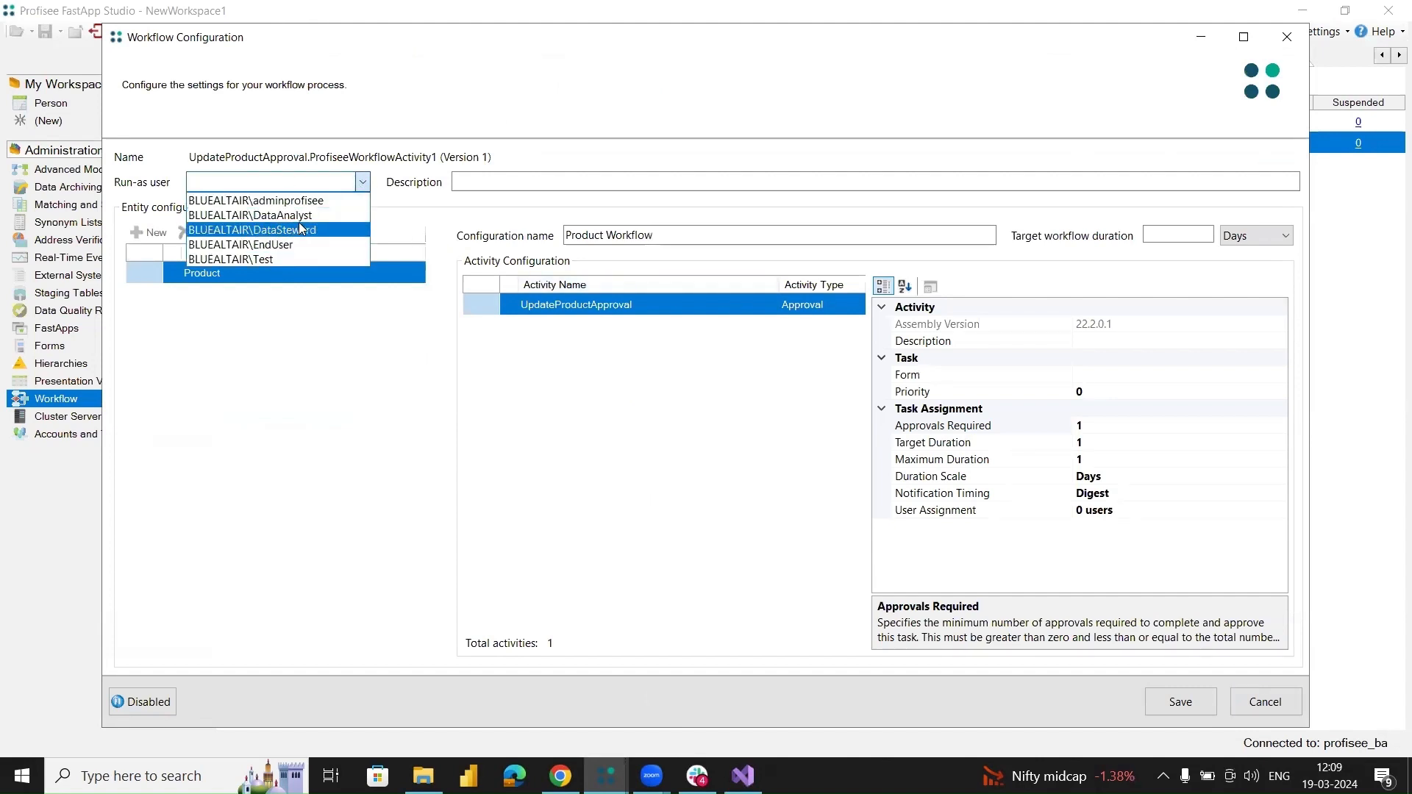
left_click(265, 201)
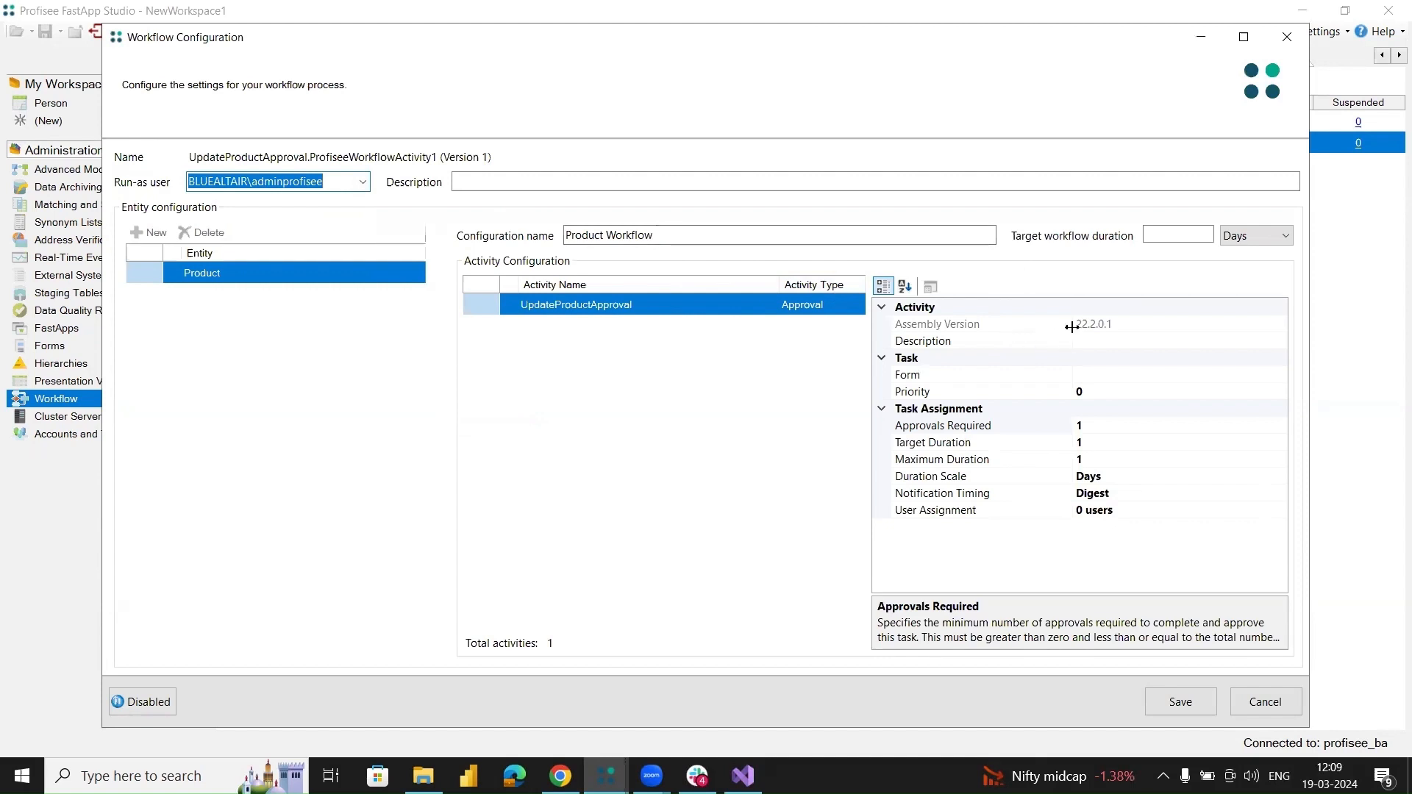
left_click(1168, 233)
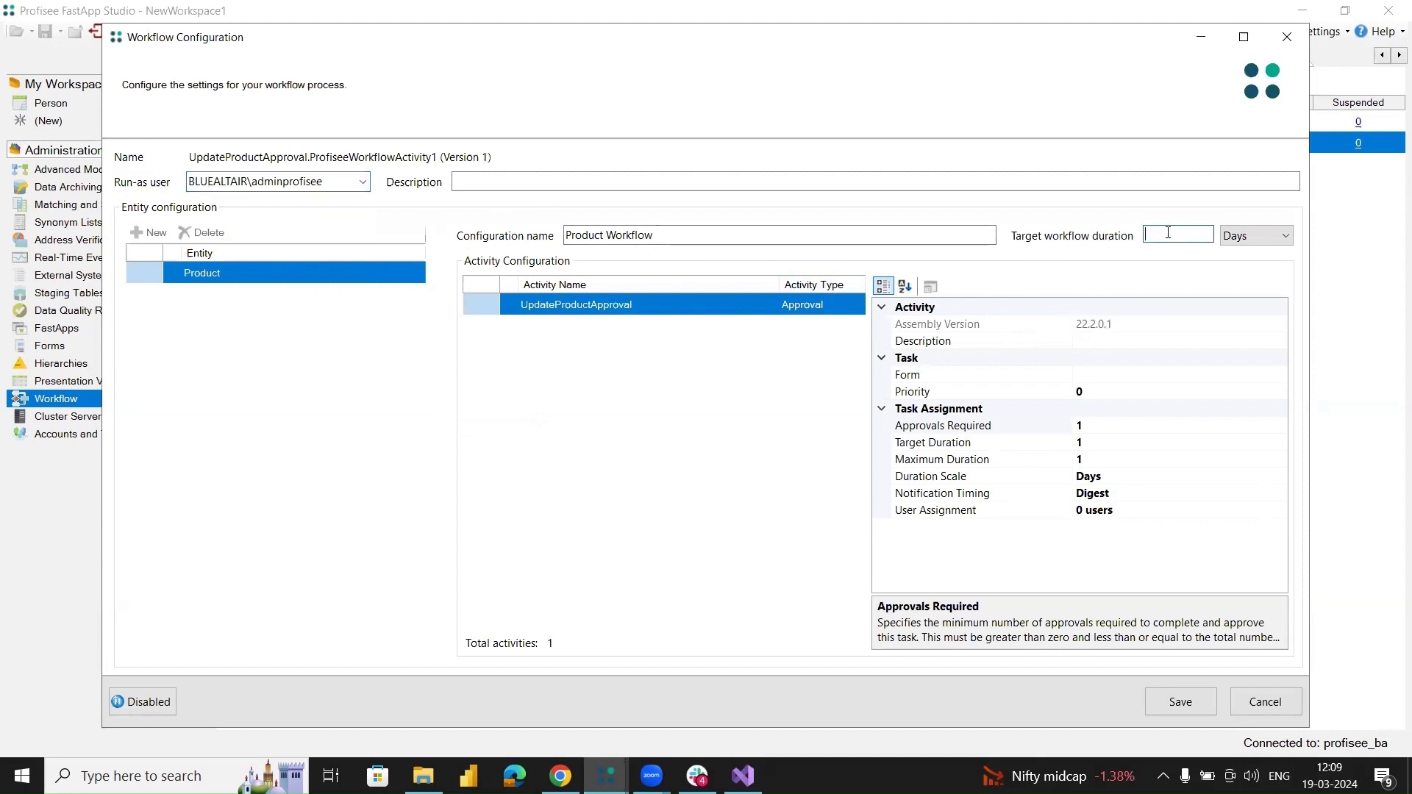
type("5")
Set the UpdateProductApproval activity's form to Open Products and its notification timing to Immediate.
left_click(1092, 375)
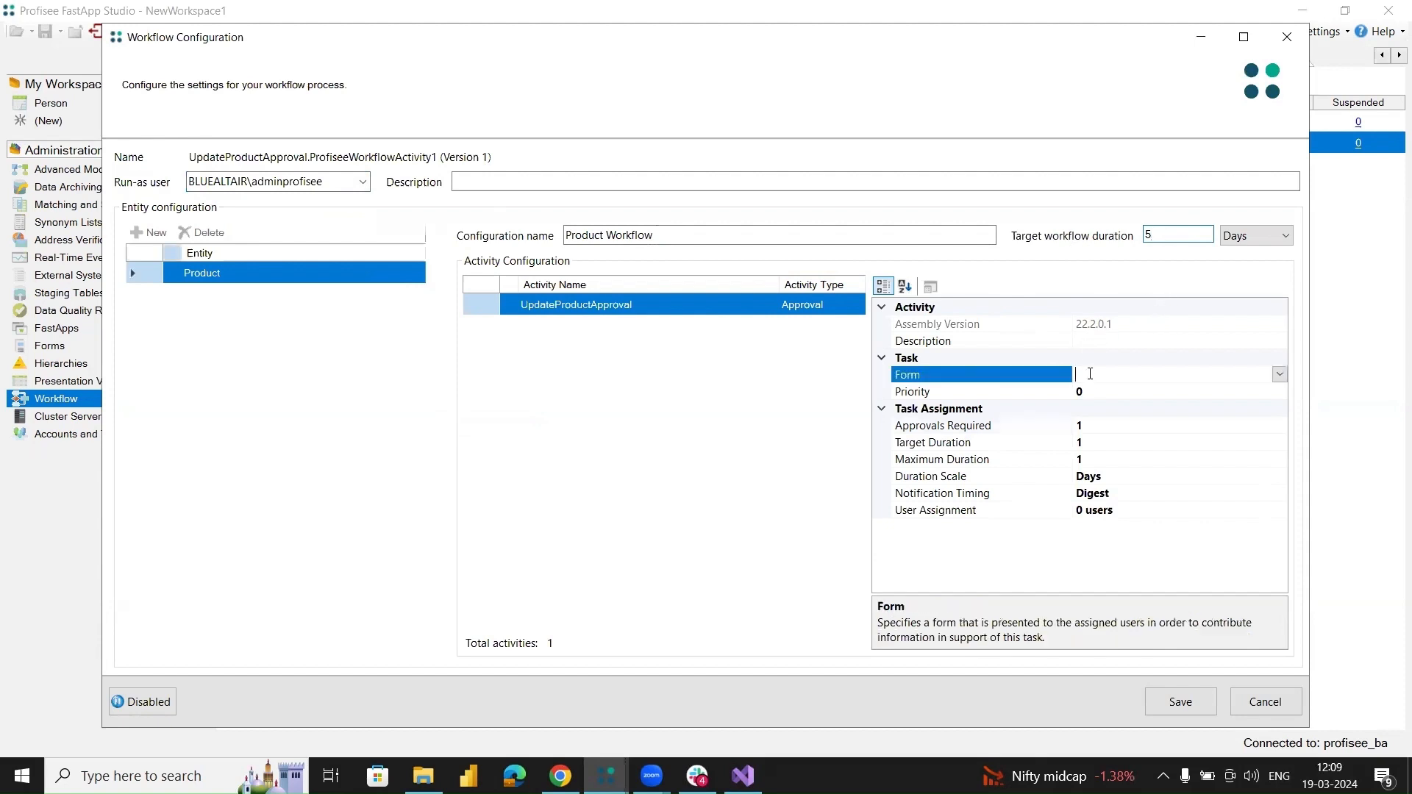
left_click(1282, 378)
left_click(1282, 379)
left_click(1281, 376)
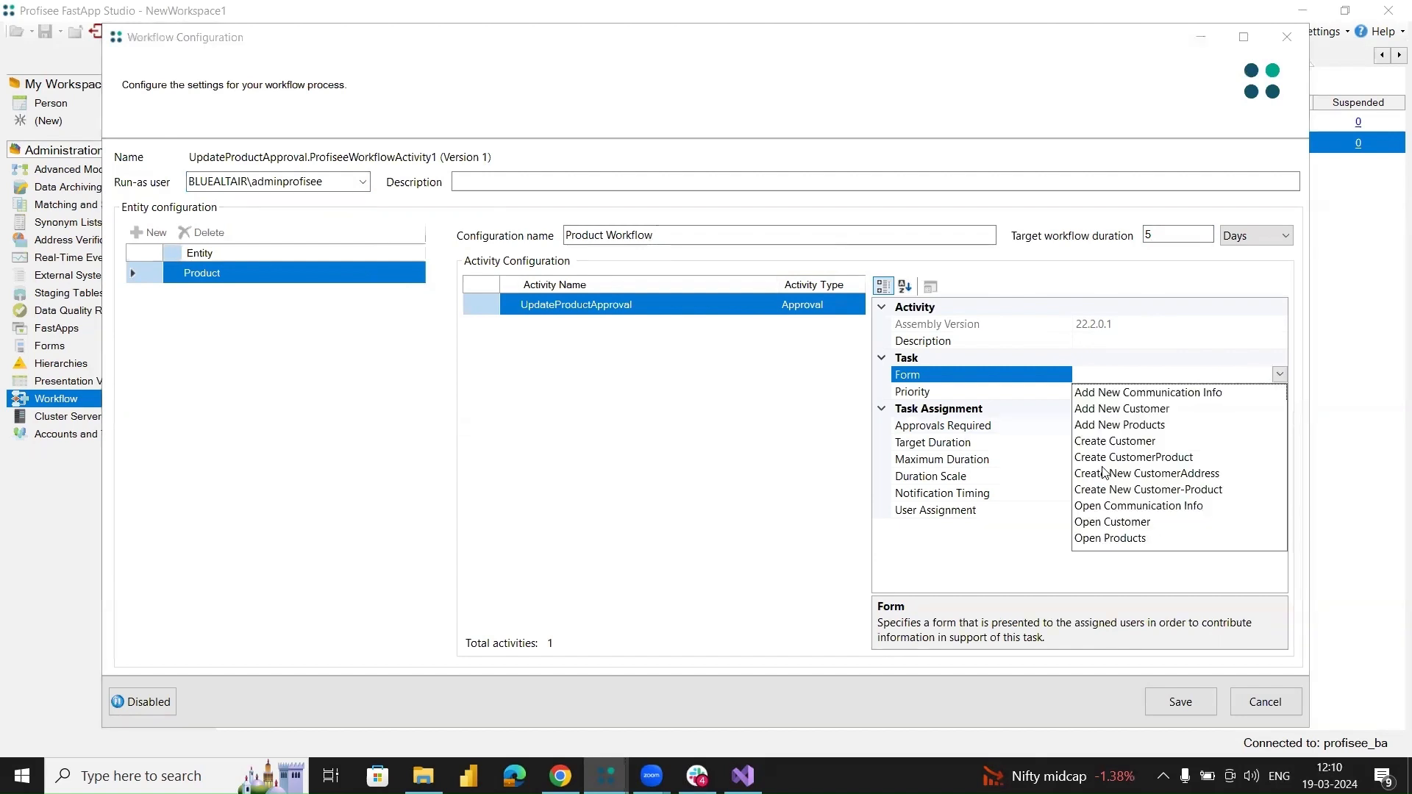
left_click(1124, 541)
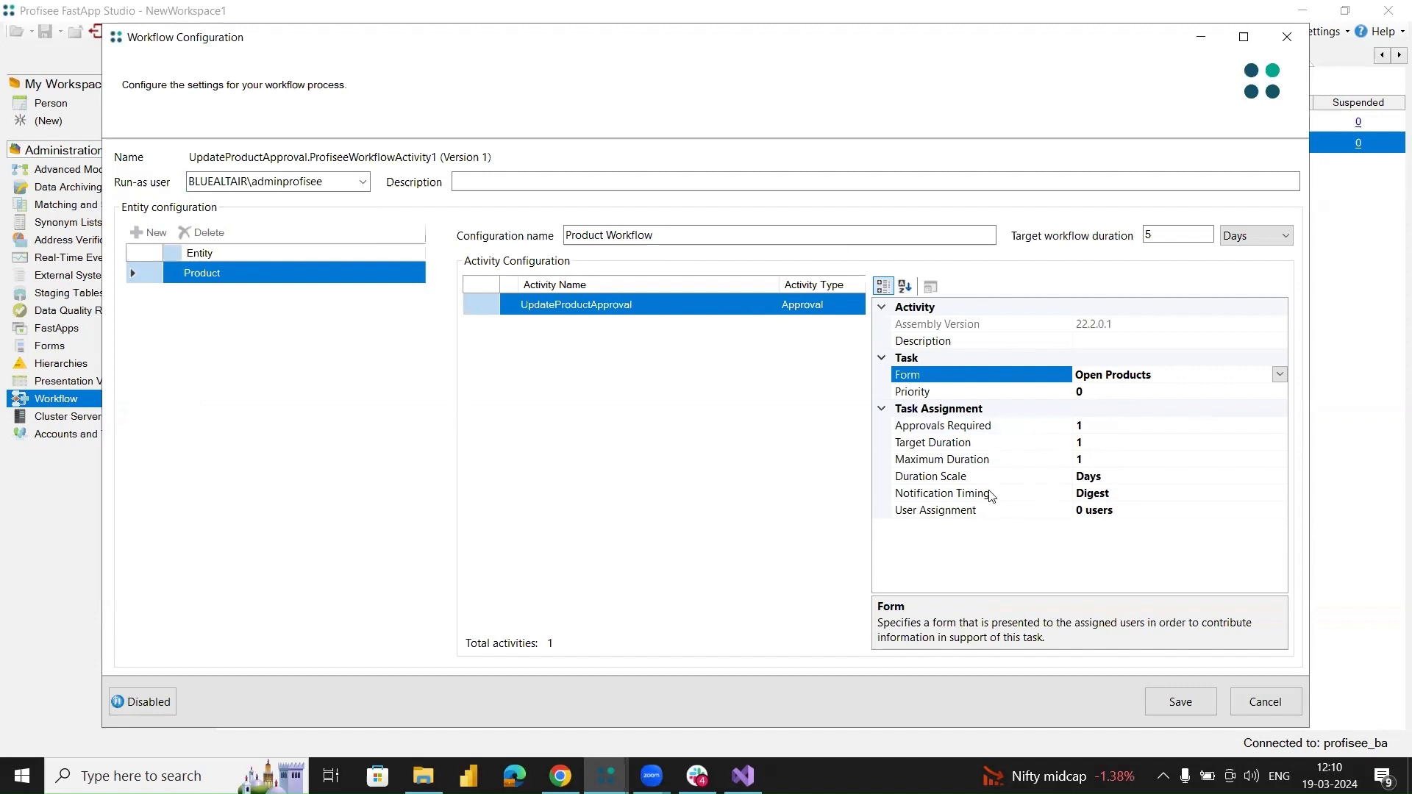
left_click(1138, 494)
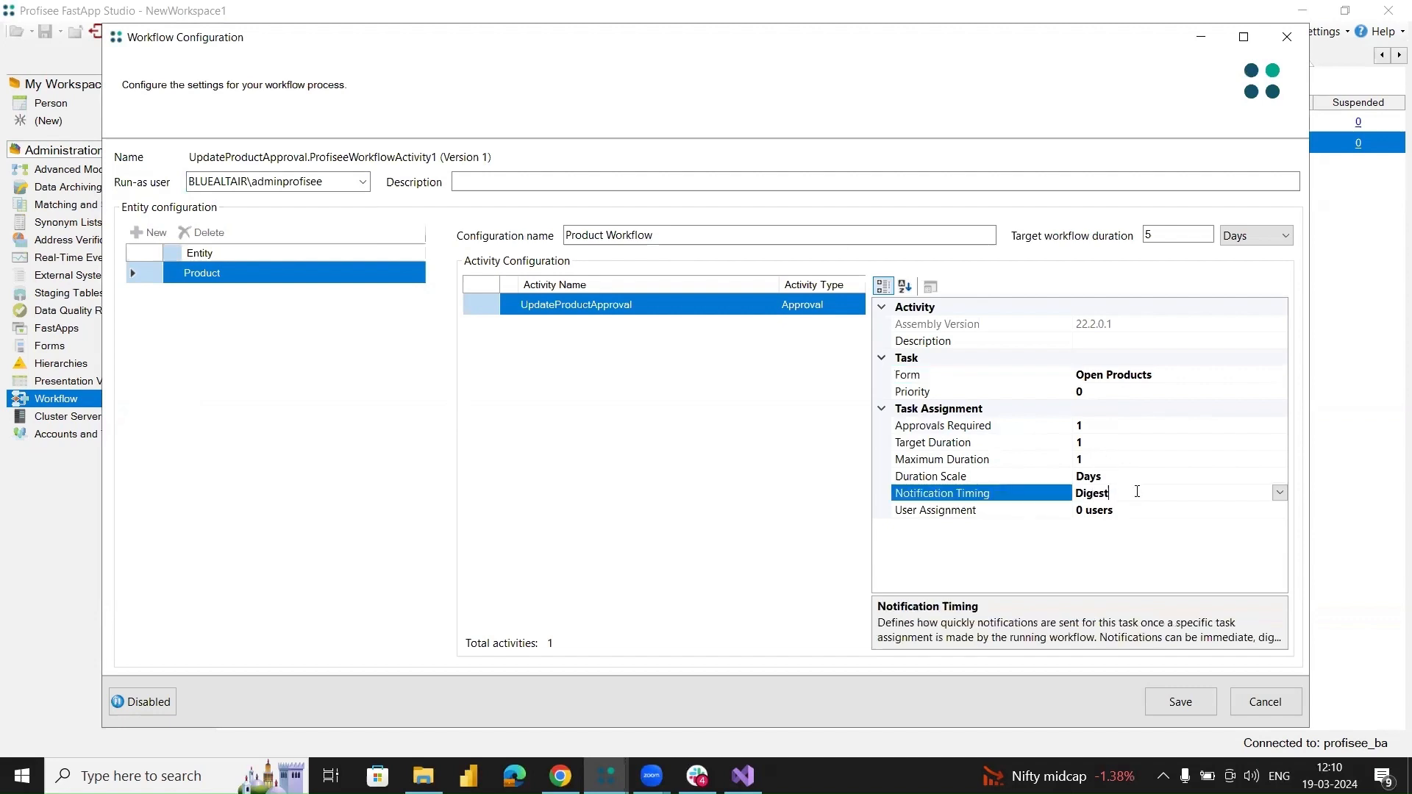
left_click(1281, 494)
left_click(1124, 544)
Assign the Data Steward Team to the UpdateProductApproval task and save the workflow configuration.
left_click(1133, 511)
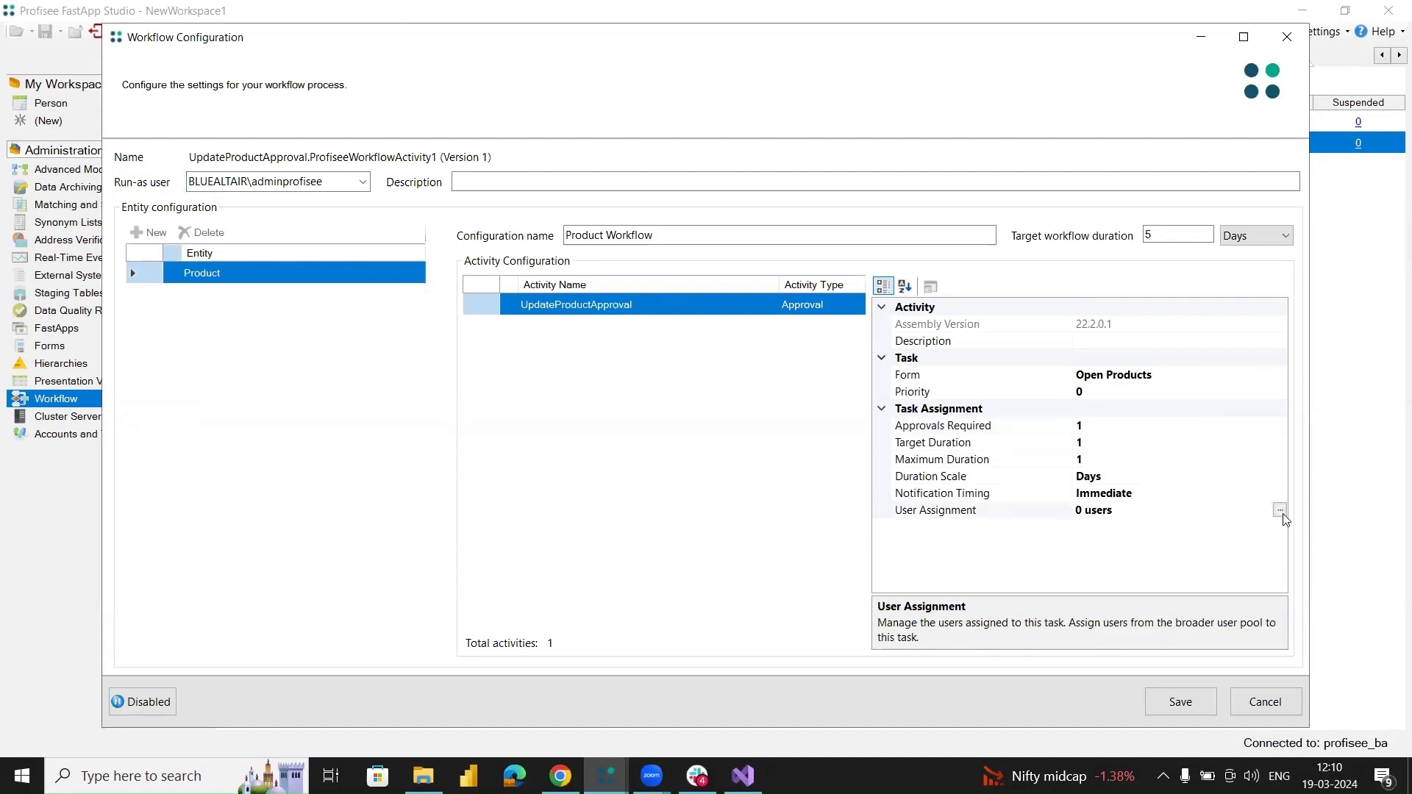
left_click(1280, 510)
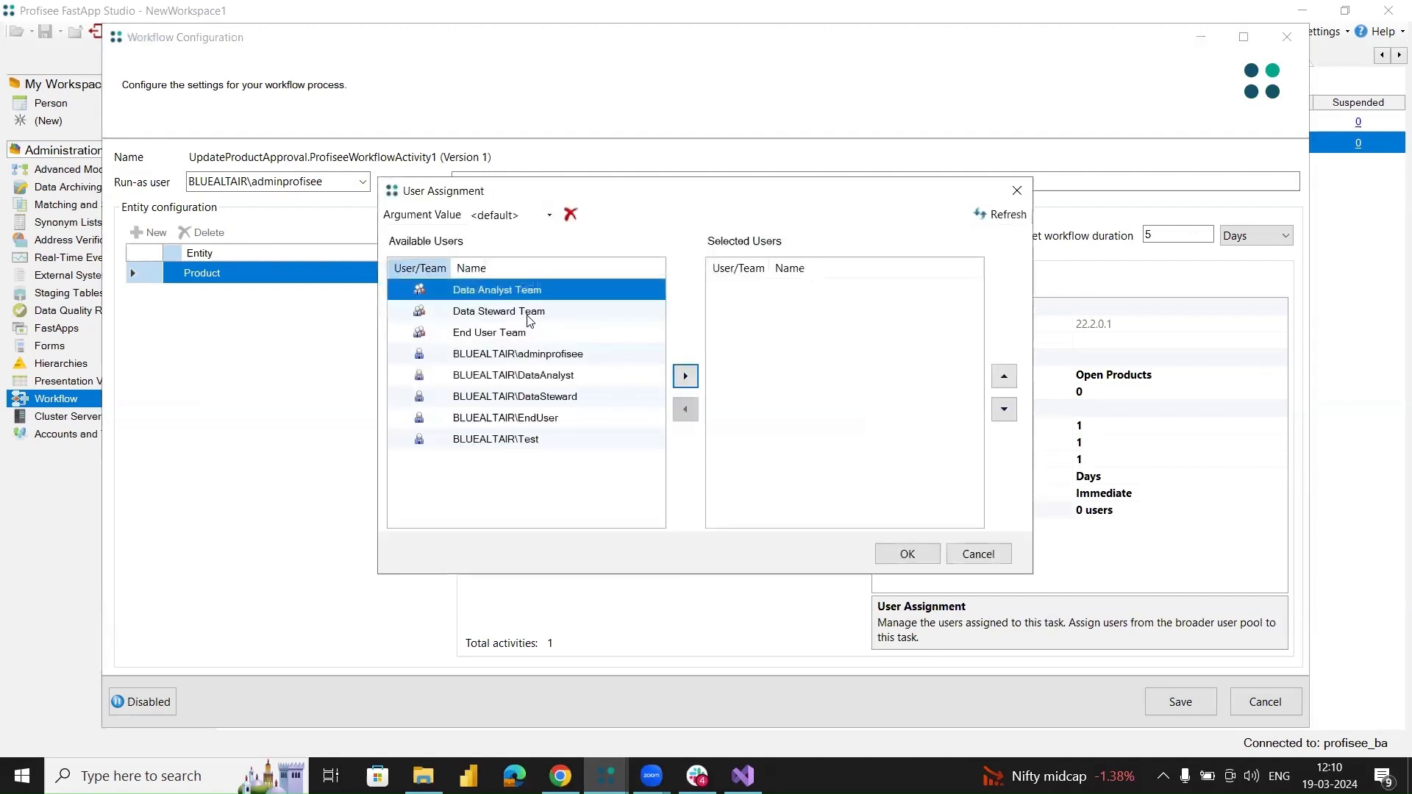
left_click(530, 315)
left_click(686, 376)
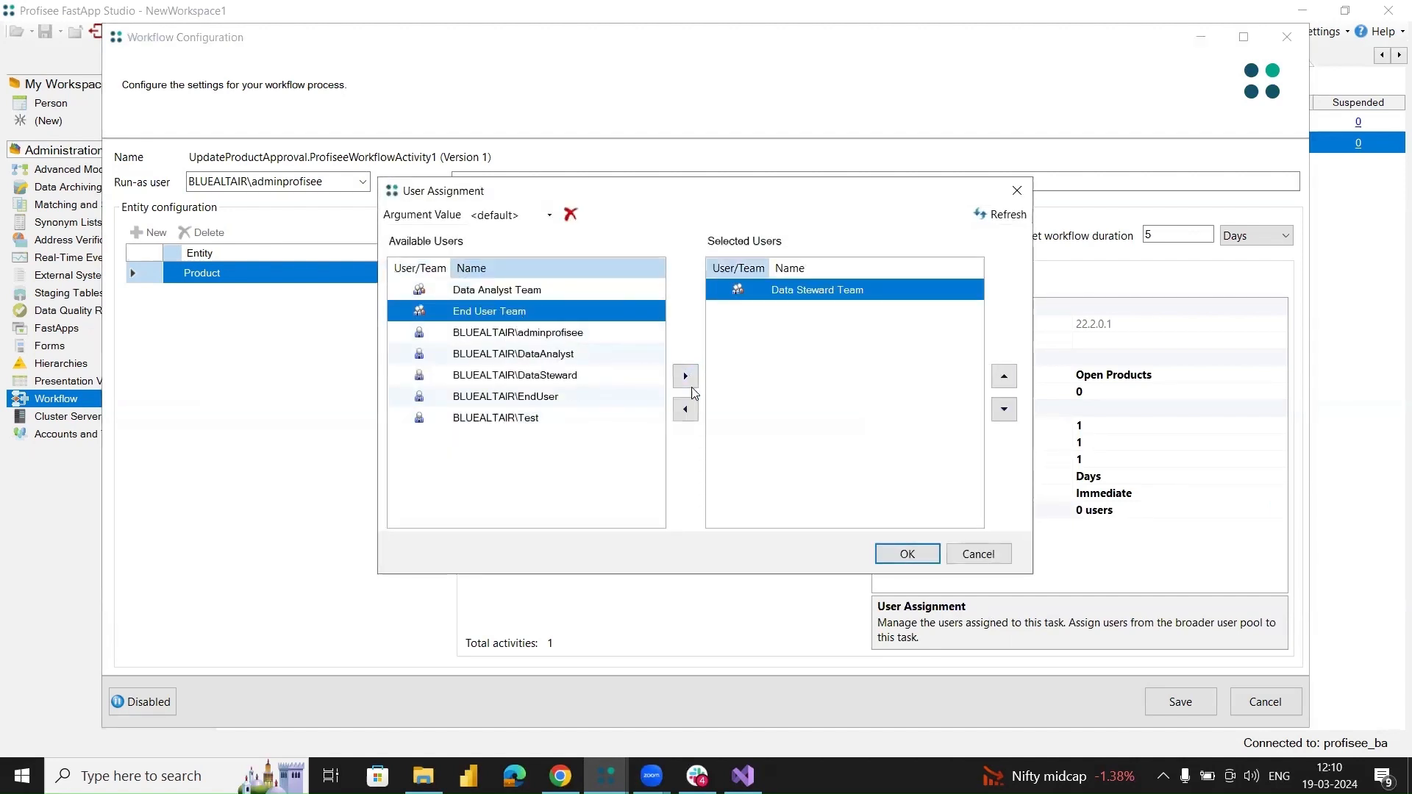
left_click(908, 555)
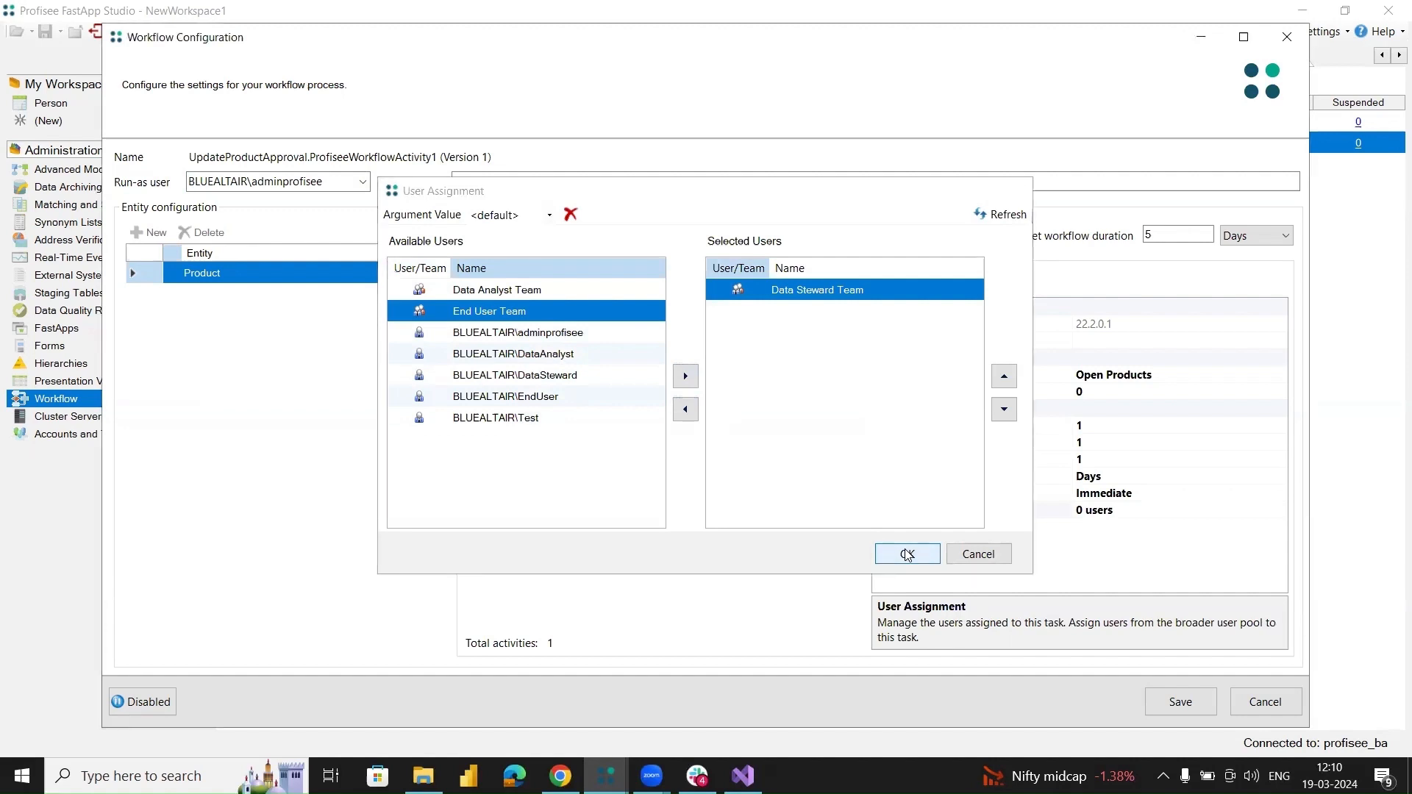
left_click(1180, 705)
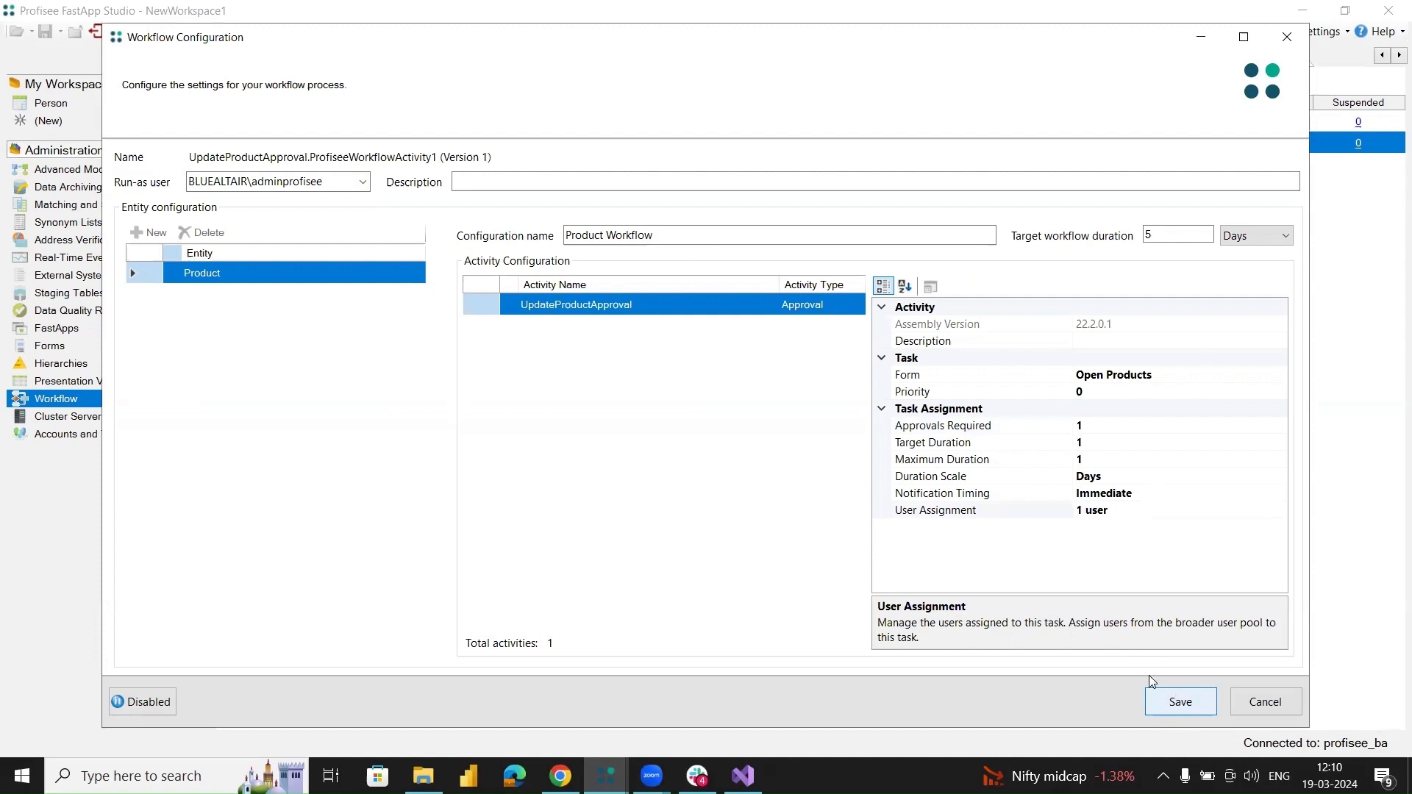
left_click(1180, 702)
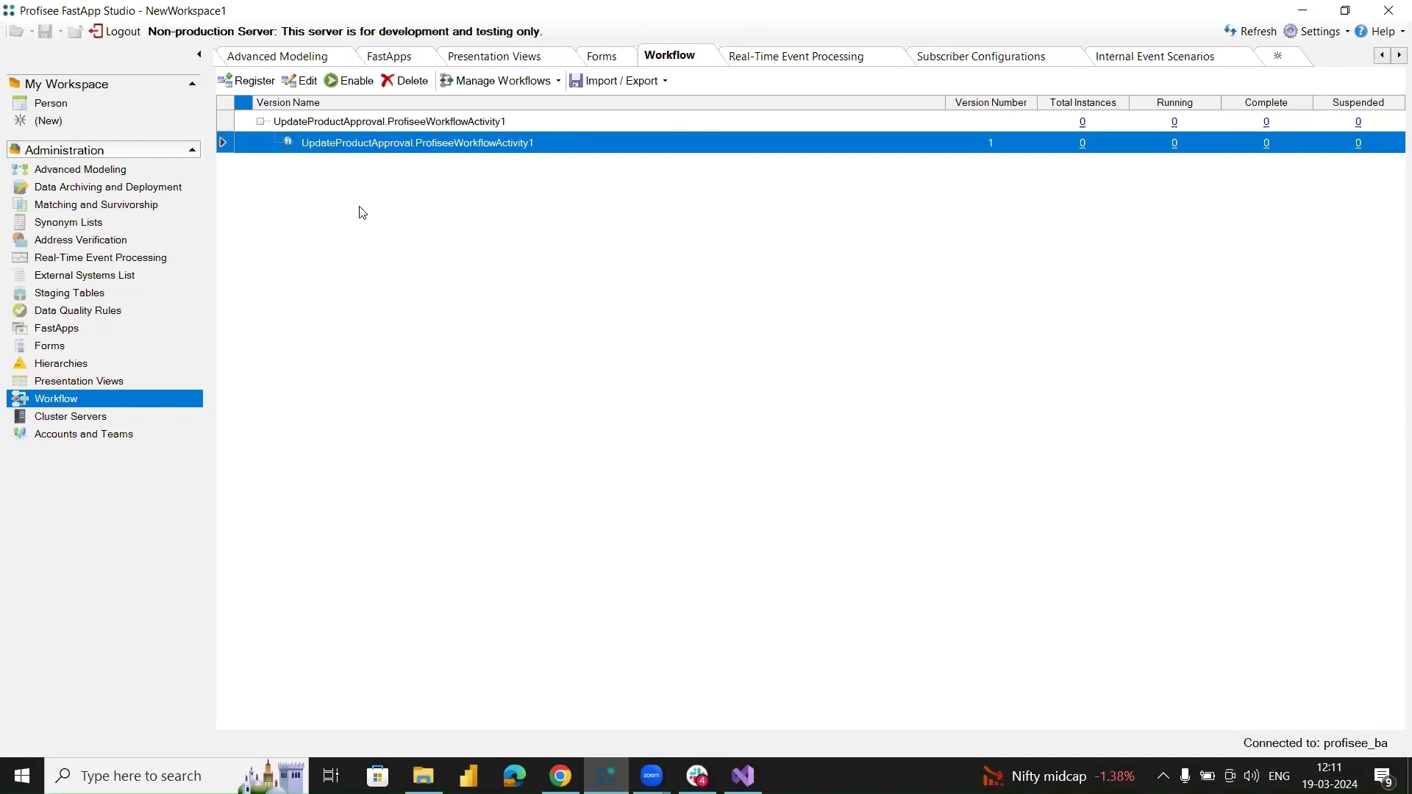
Create a subscriber configuration named UpdateProductApproval.ProfiseeWorkflowActivity1 using the subscriber VMProfisee.bluealtair.dev\WorkflowSubscriber.
left_click(115, 259)
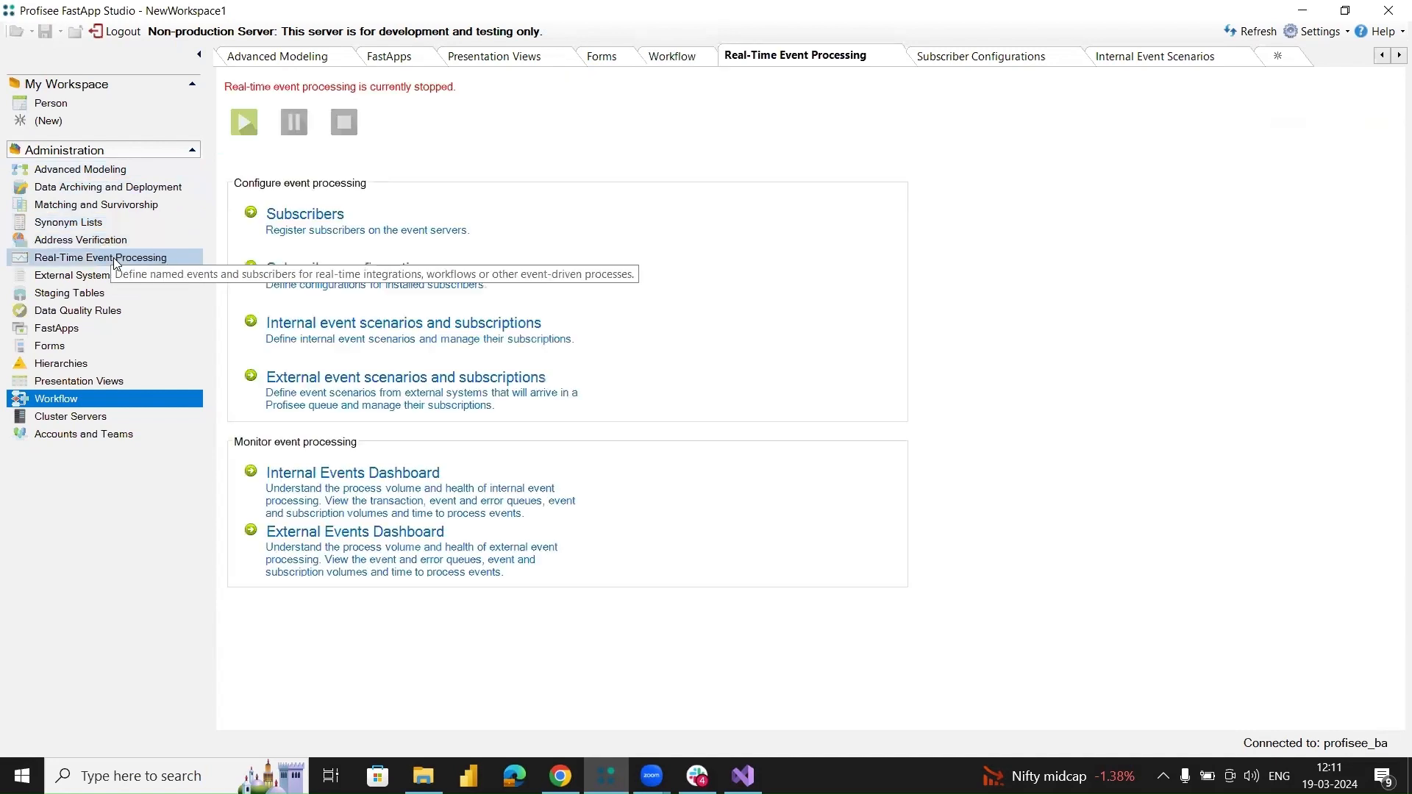
left_click(354, 287)
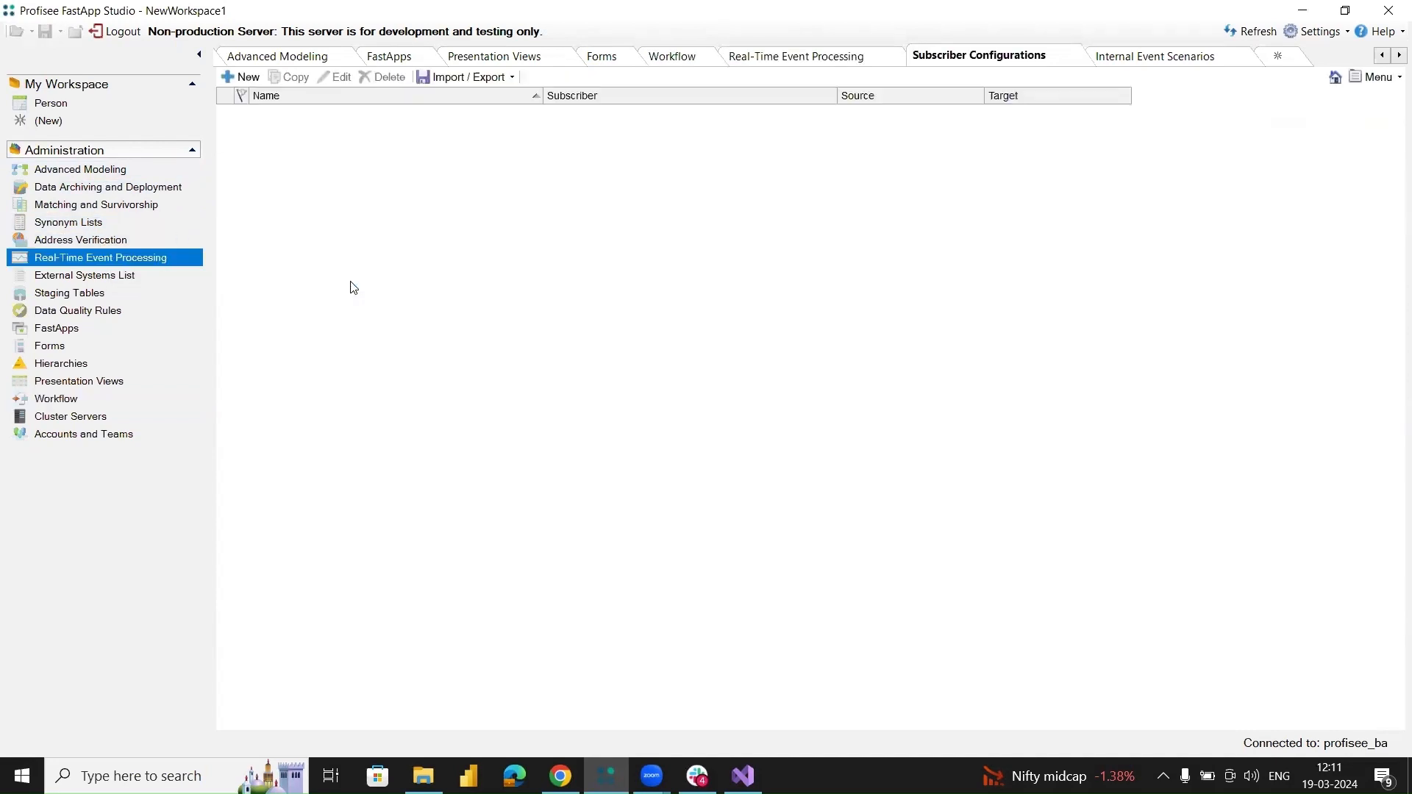
left_click(241, 77)
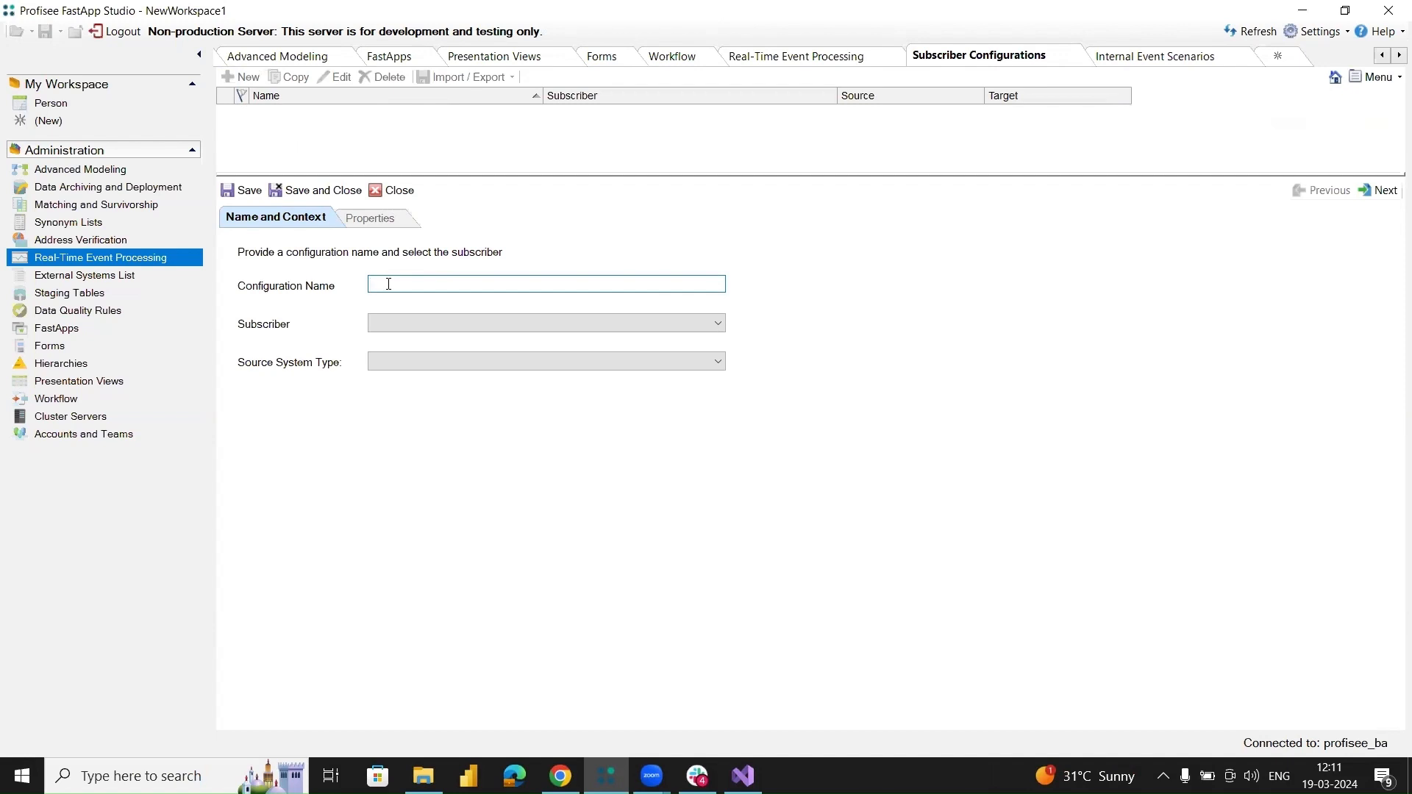
type("UpdateProductApproval.ProfiseeWorkflowActivity1")
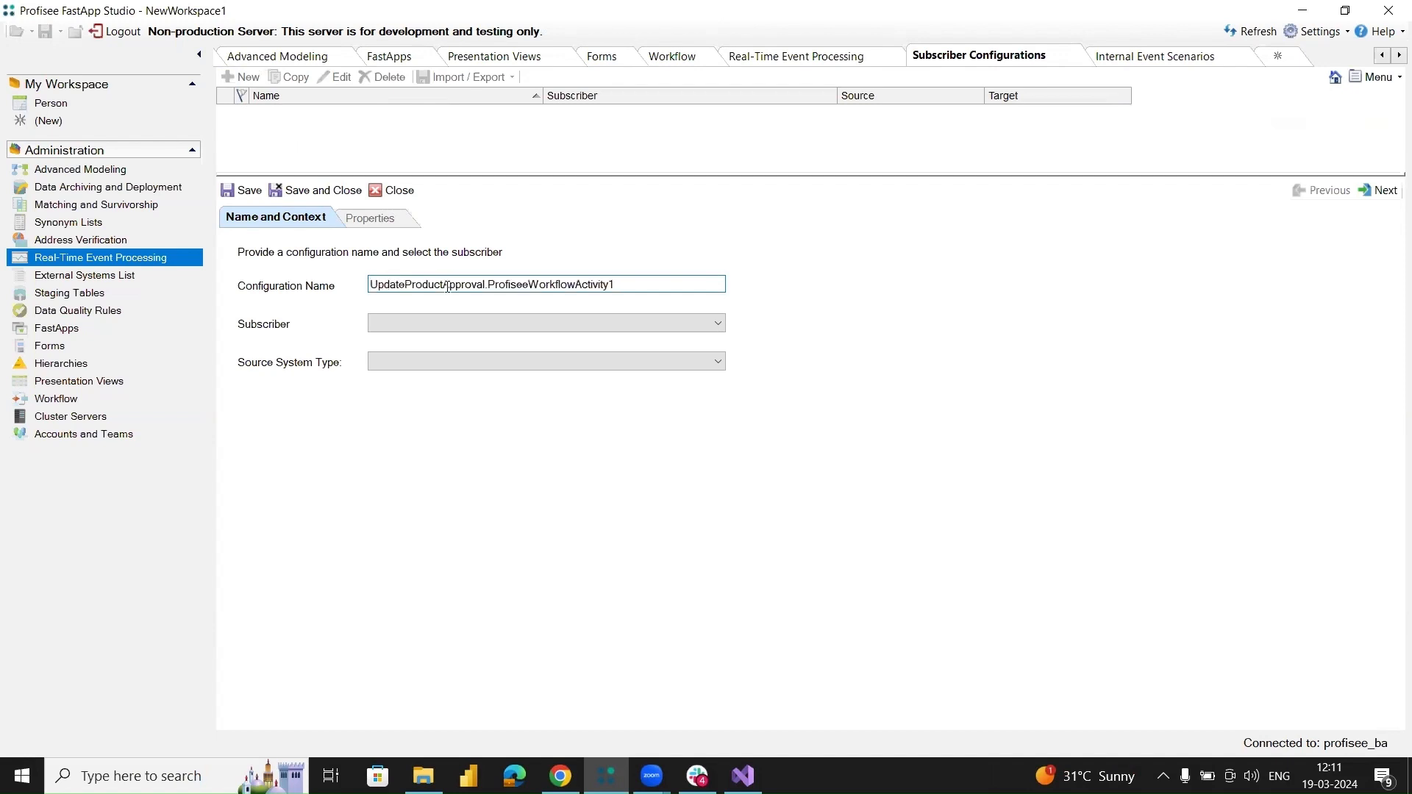
left_click(452, 328)
left_click(440, 354)
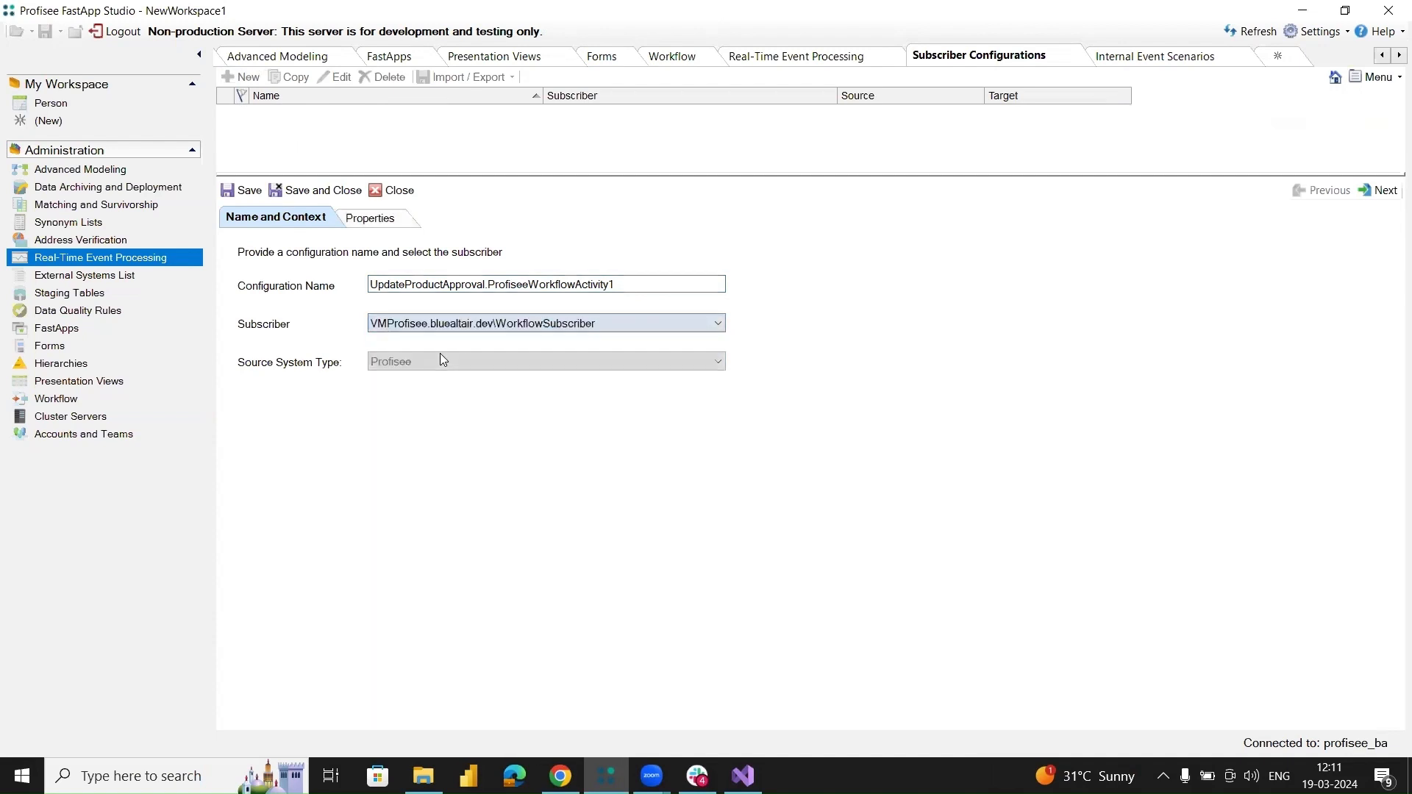
Set the subscriber configuration's Workflow Name property to UpdateProductApproval.ProfiseeWorkflowActivity1, then save and close the configuration.
left_click(364, 222)
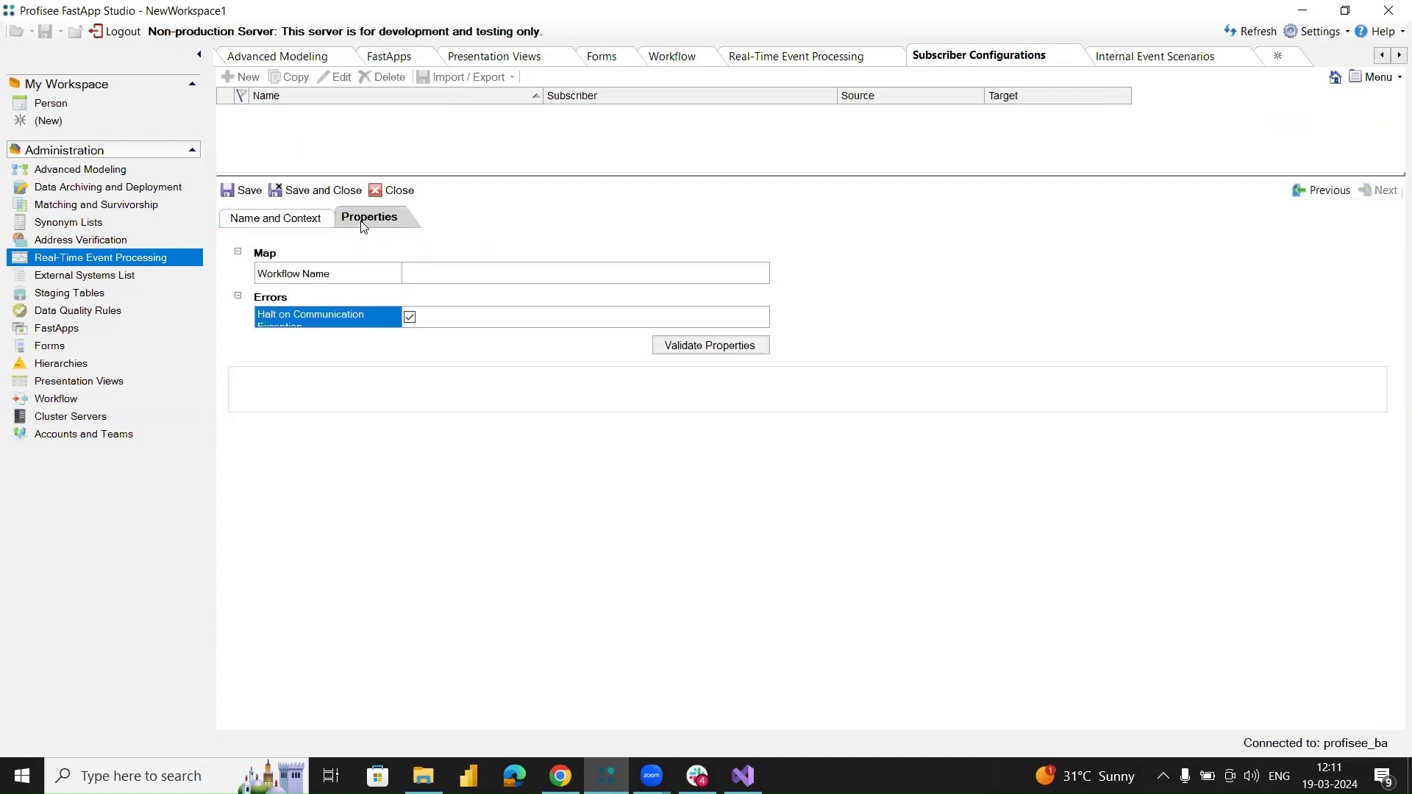
left_click(415, 275)
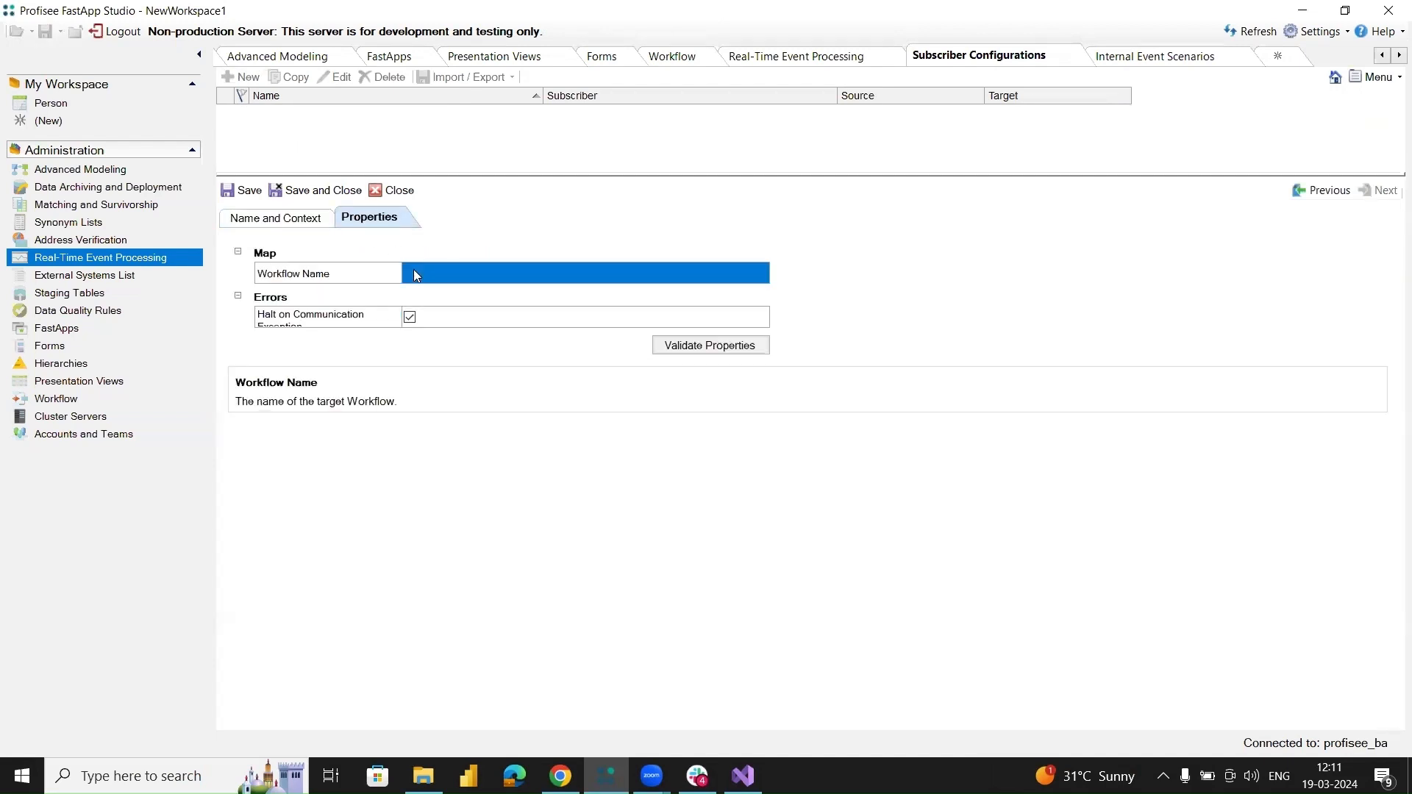
left_click(414, 272)
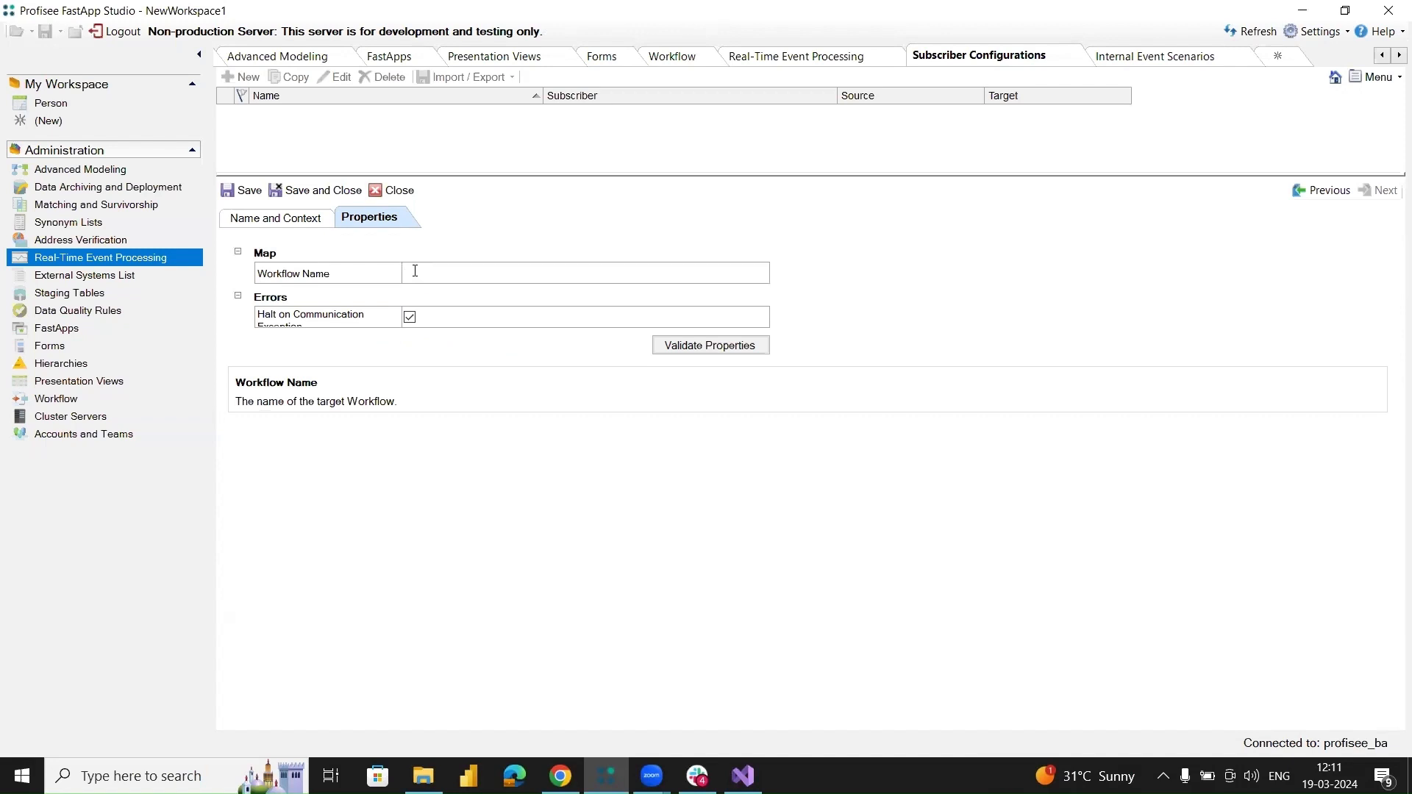
type("UpdateProductApproval.ProfiseeWorkflowActivity1")
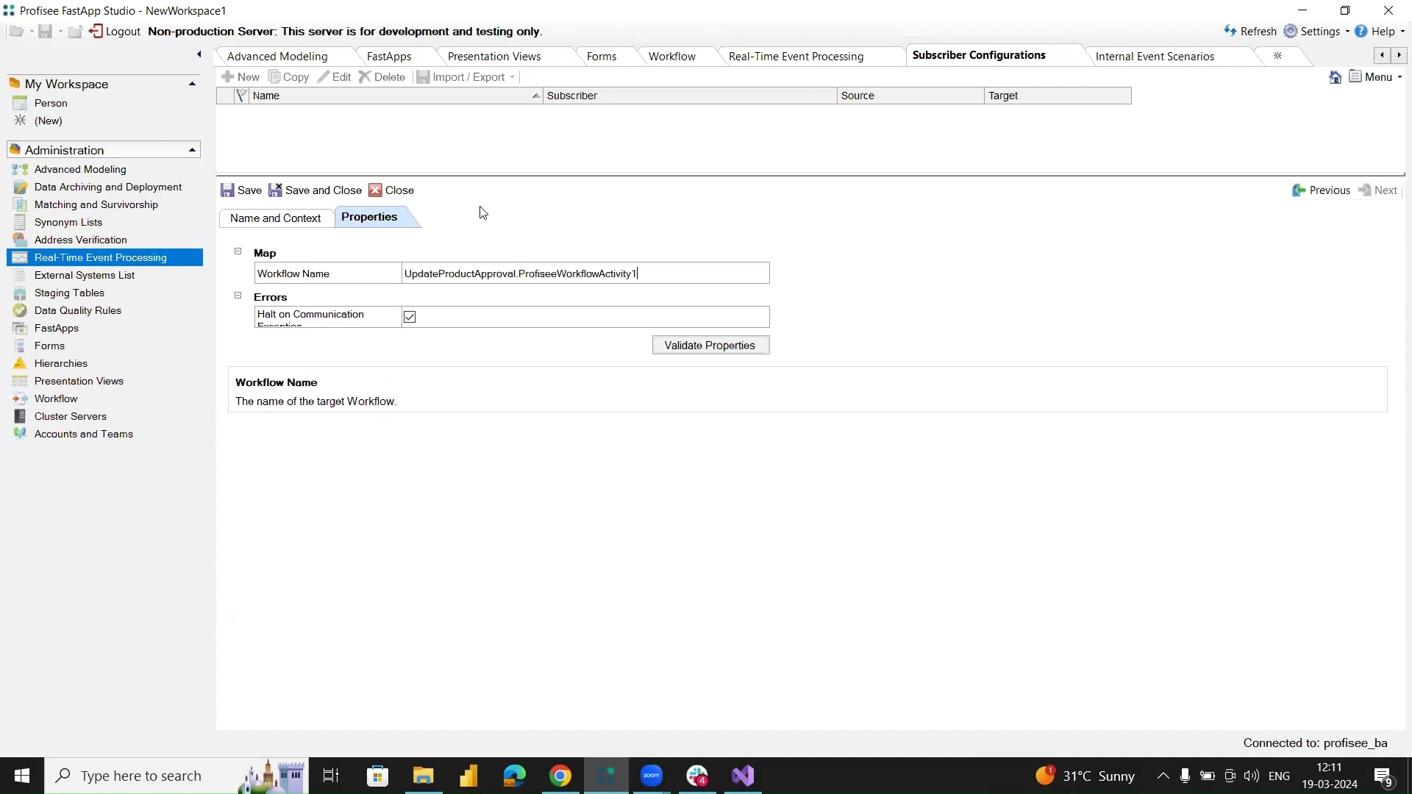
left_click(328, 194)
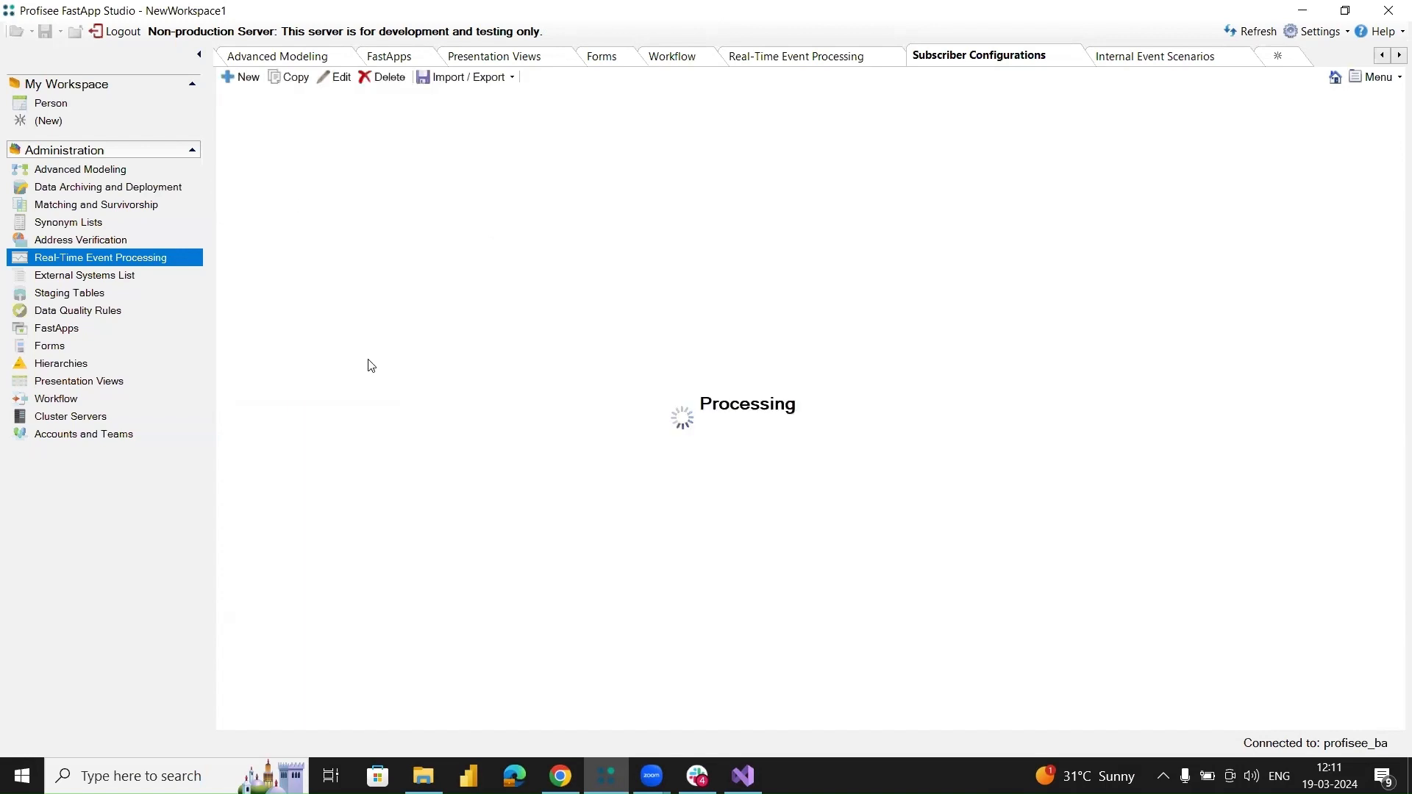
Create an internal event scenario named UpdateProductApproval.ProfiseeWorkflowActivity1 for the Product entity, with the Create trigger disabled and On demand enabled.
left_click(103, 257)
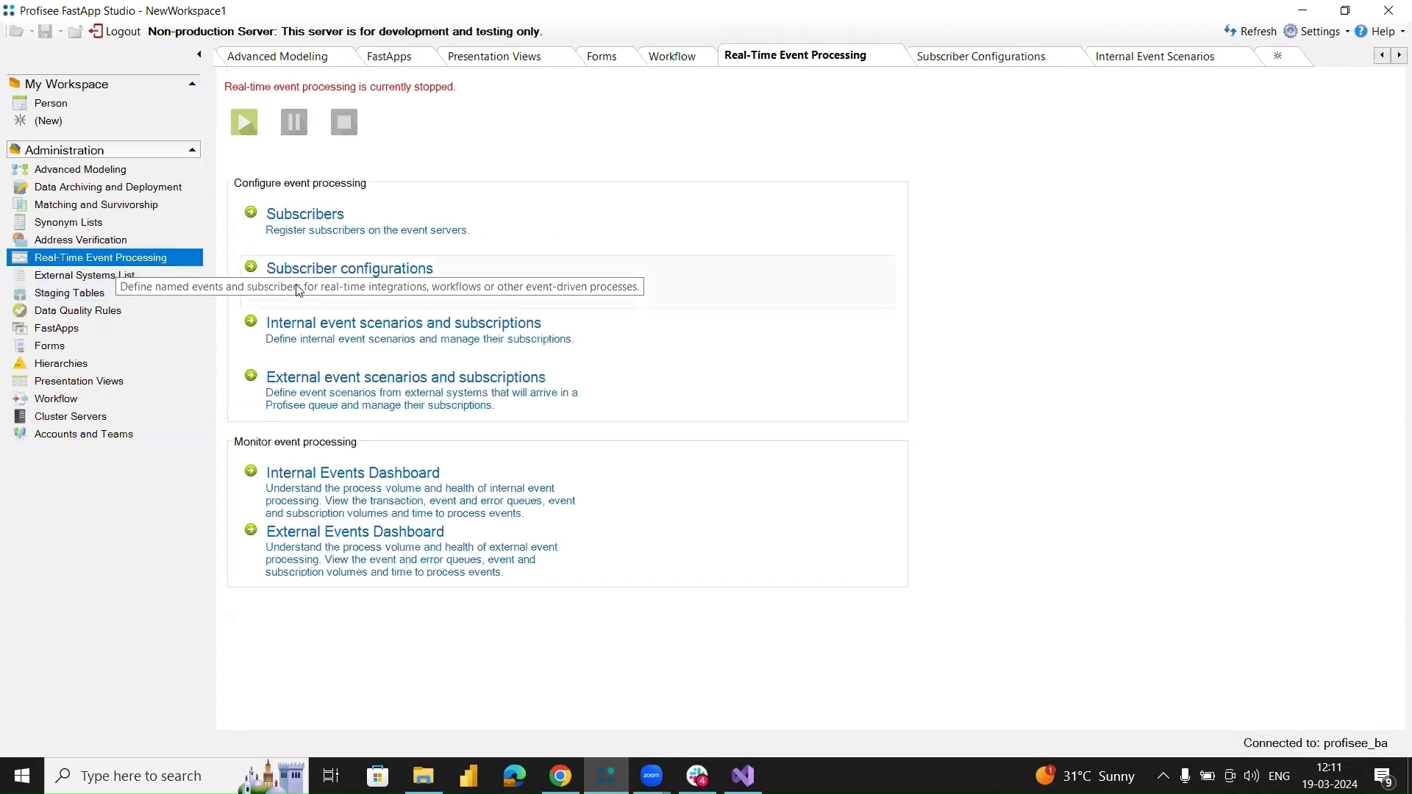
left_click(370, 334)
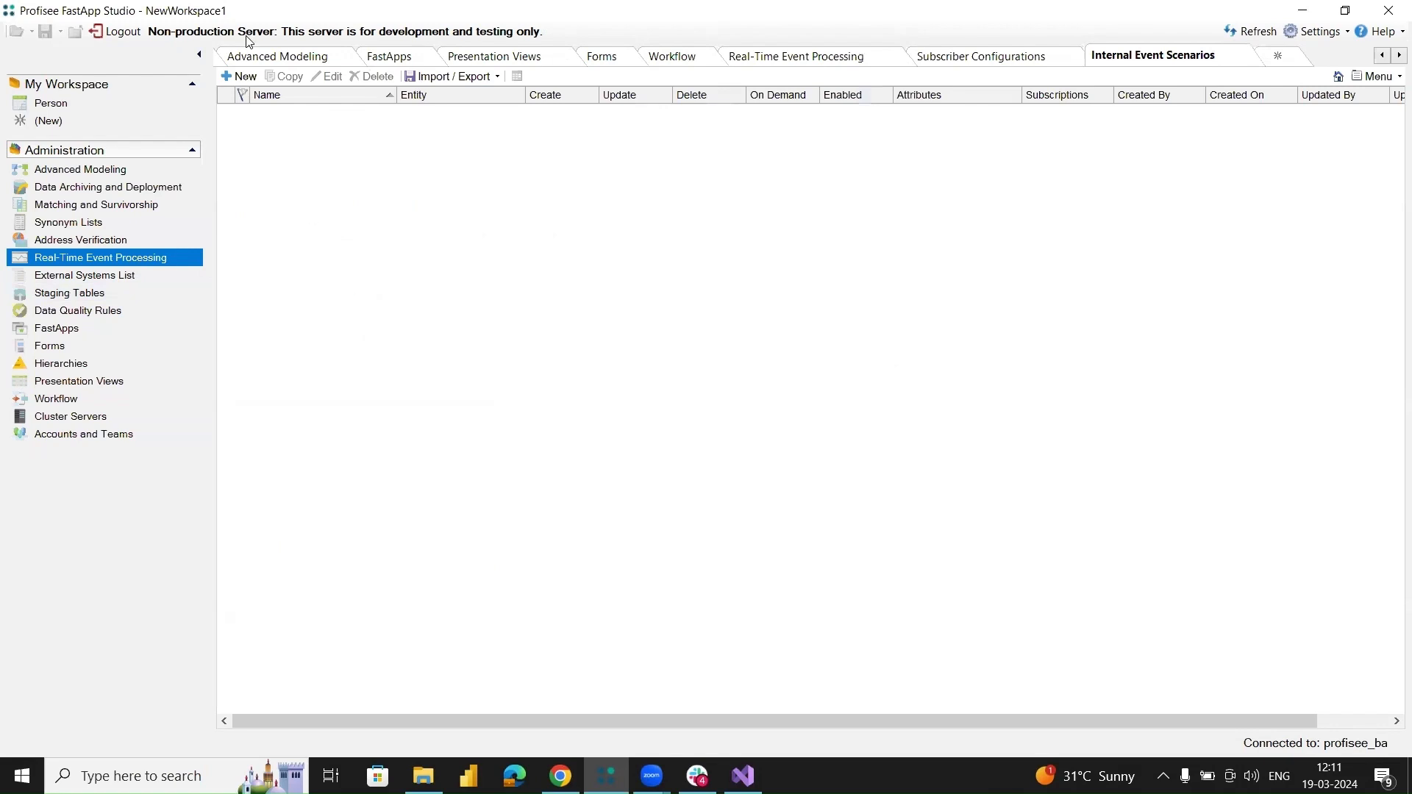
left_click(245, 78)
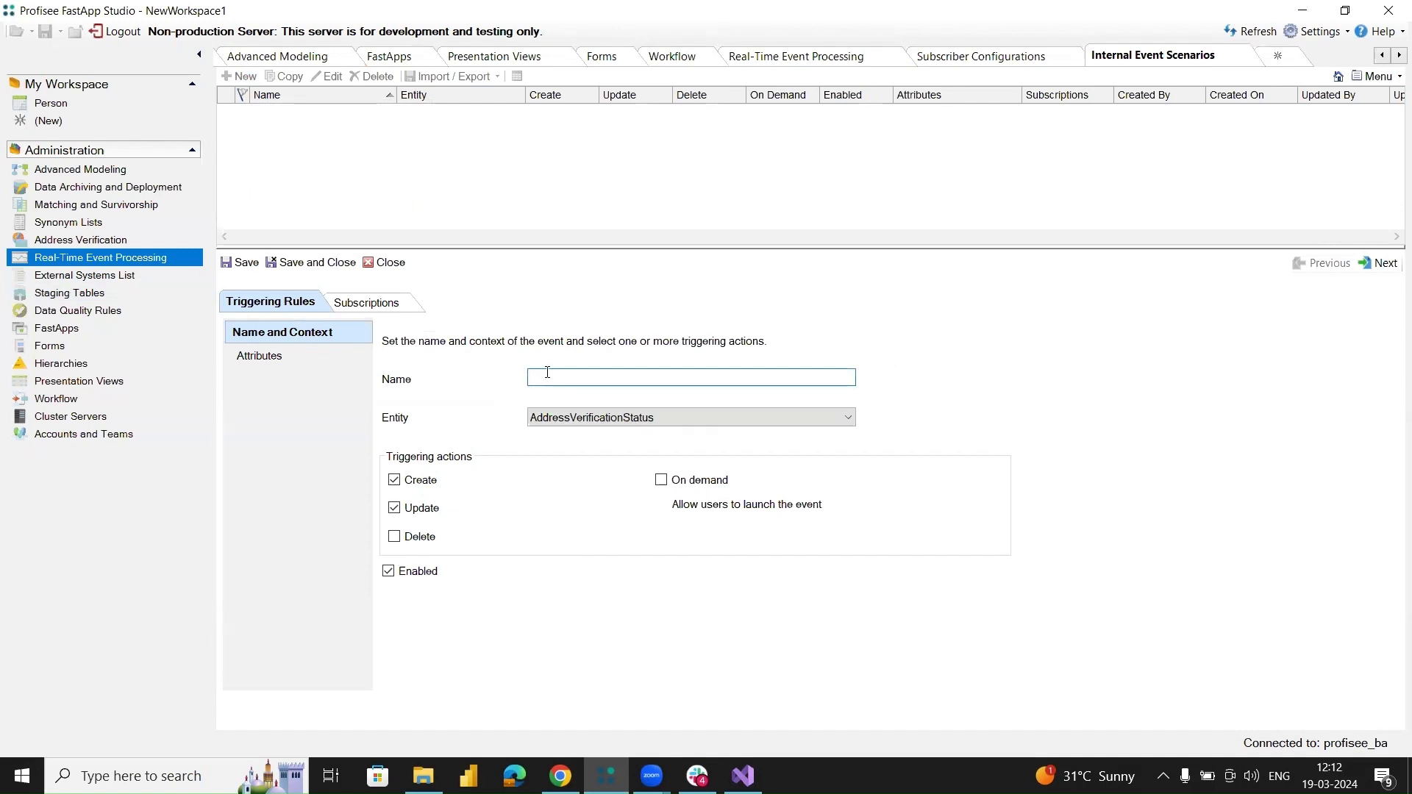
type("UpdateProductApproval.ProfiseeWorkflowActivity1")
left_click(562, 416)
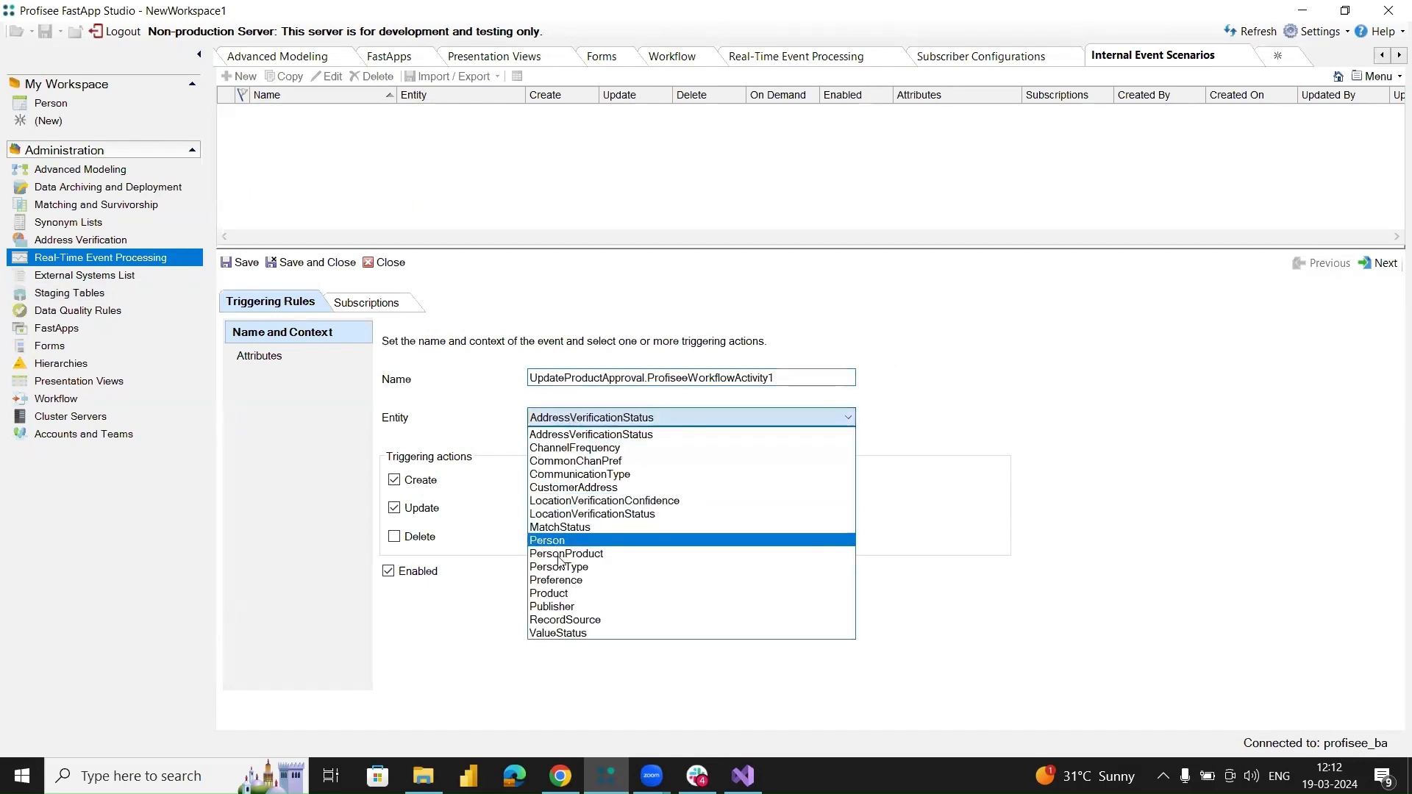
left_click(563, 593)
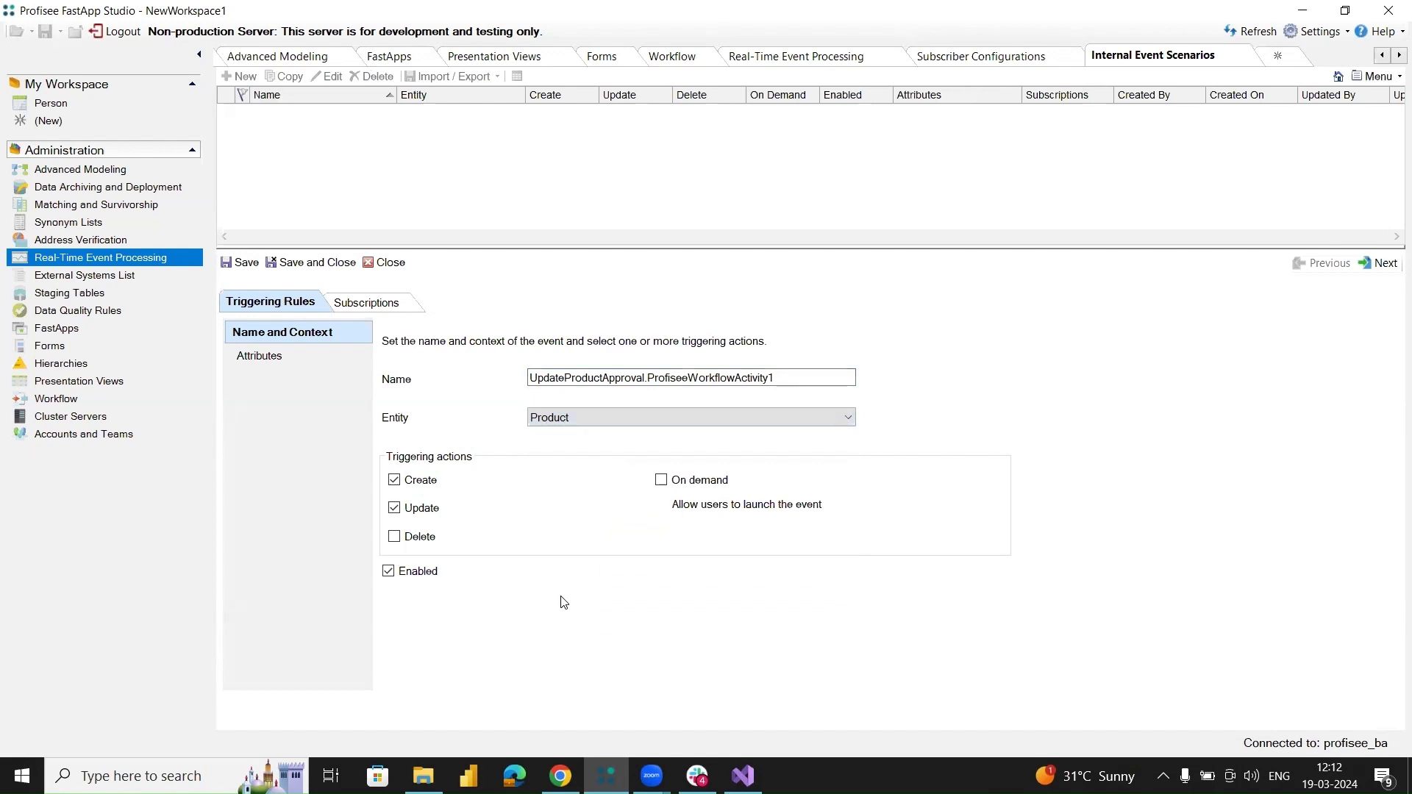
left_click(398, 482)
left_click(662, 481)
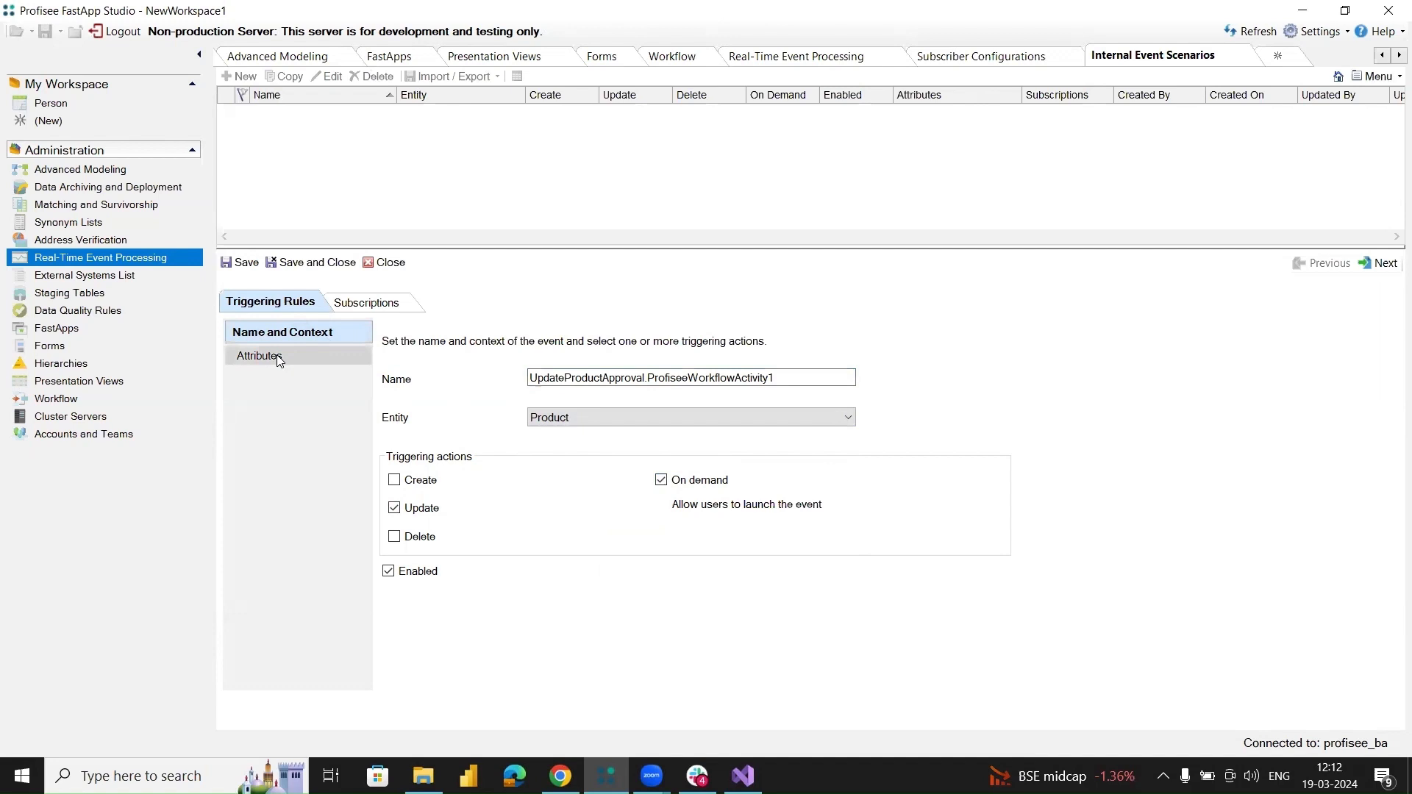
Subscribe the UpdateProductApproval.ProfiseeWorkflowActivity1 configuration to the event scenario, then save and close the scenario.
left_click(365, 305)
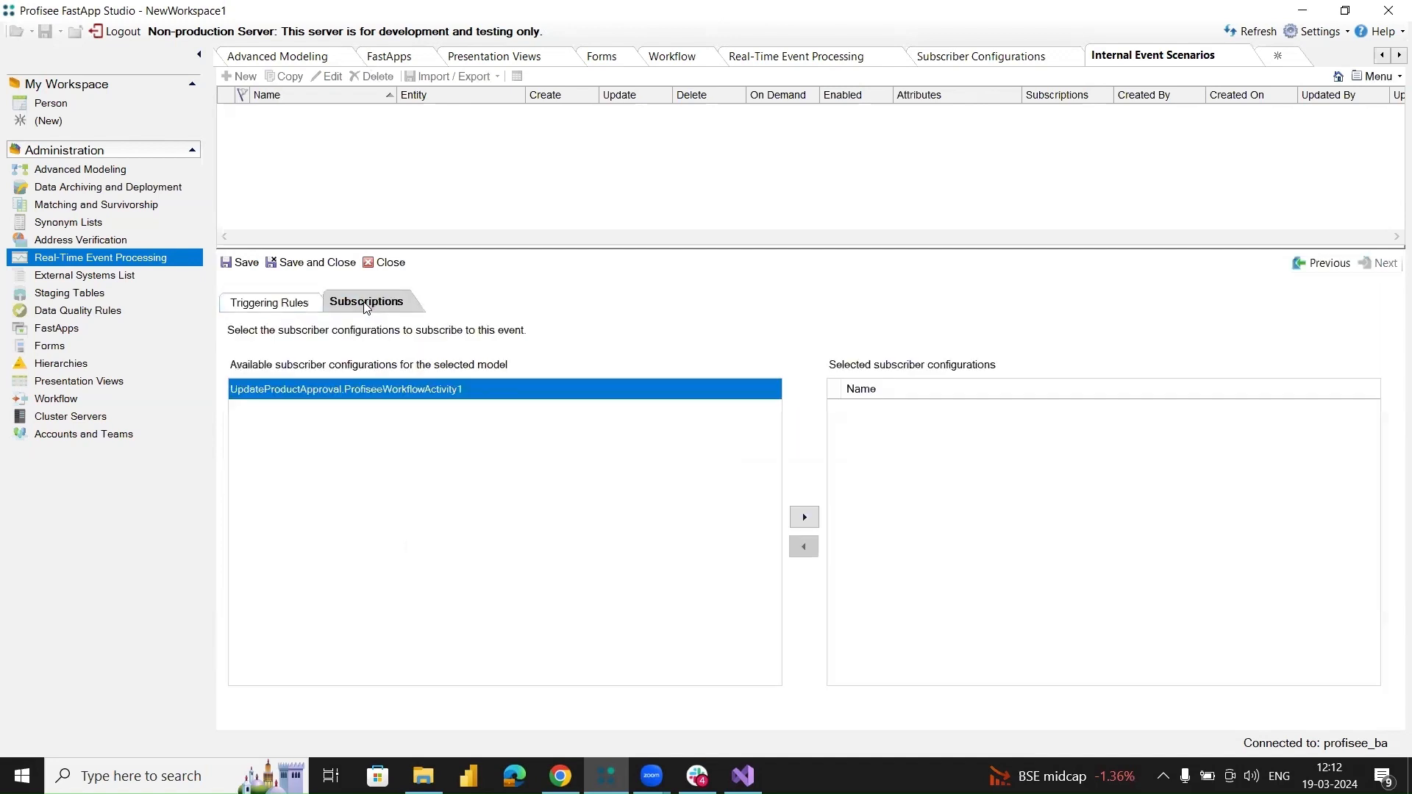
left_click(804, 518)
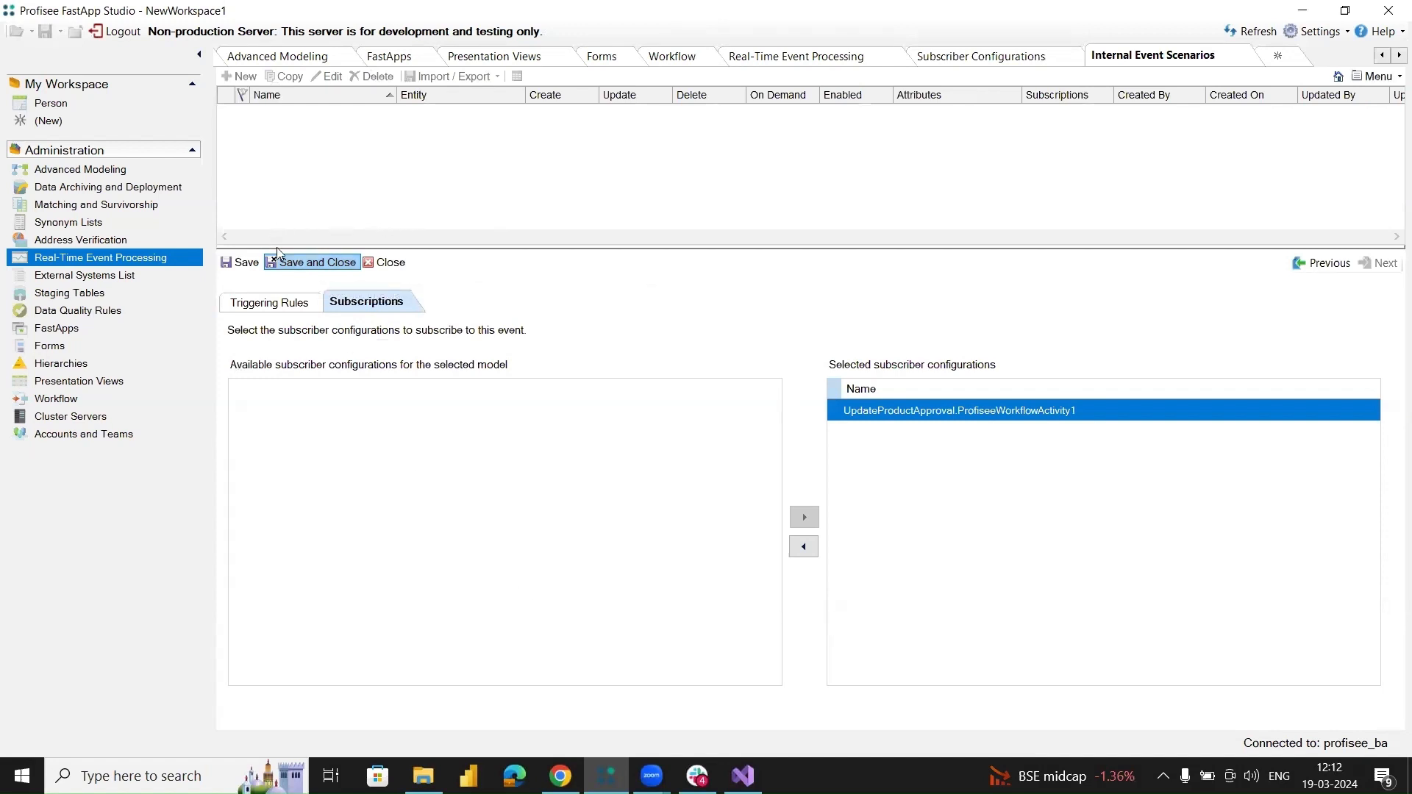
left_click(304, 263)
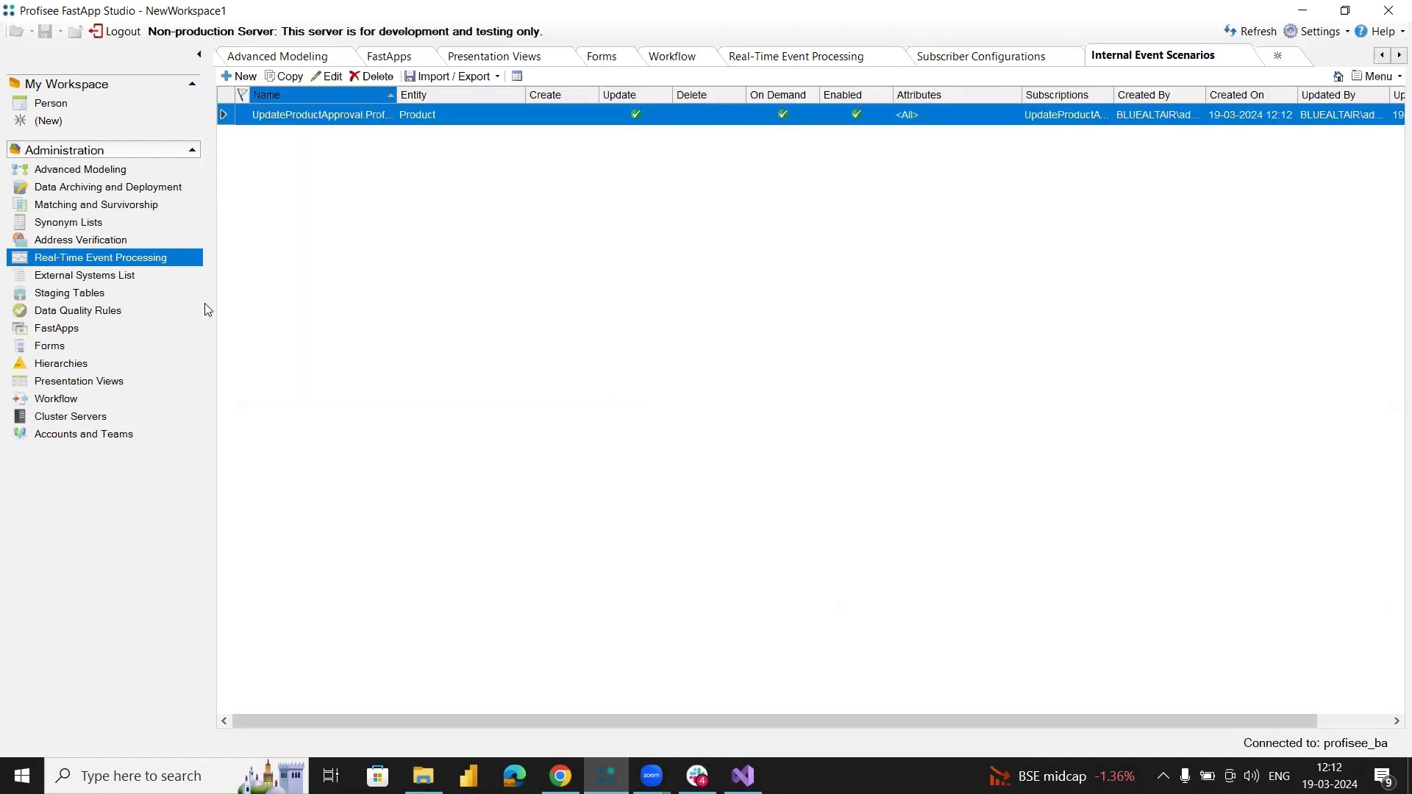
Start real-time event processing and return to the Workflow administration area.
left_click(97, 255)
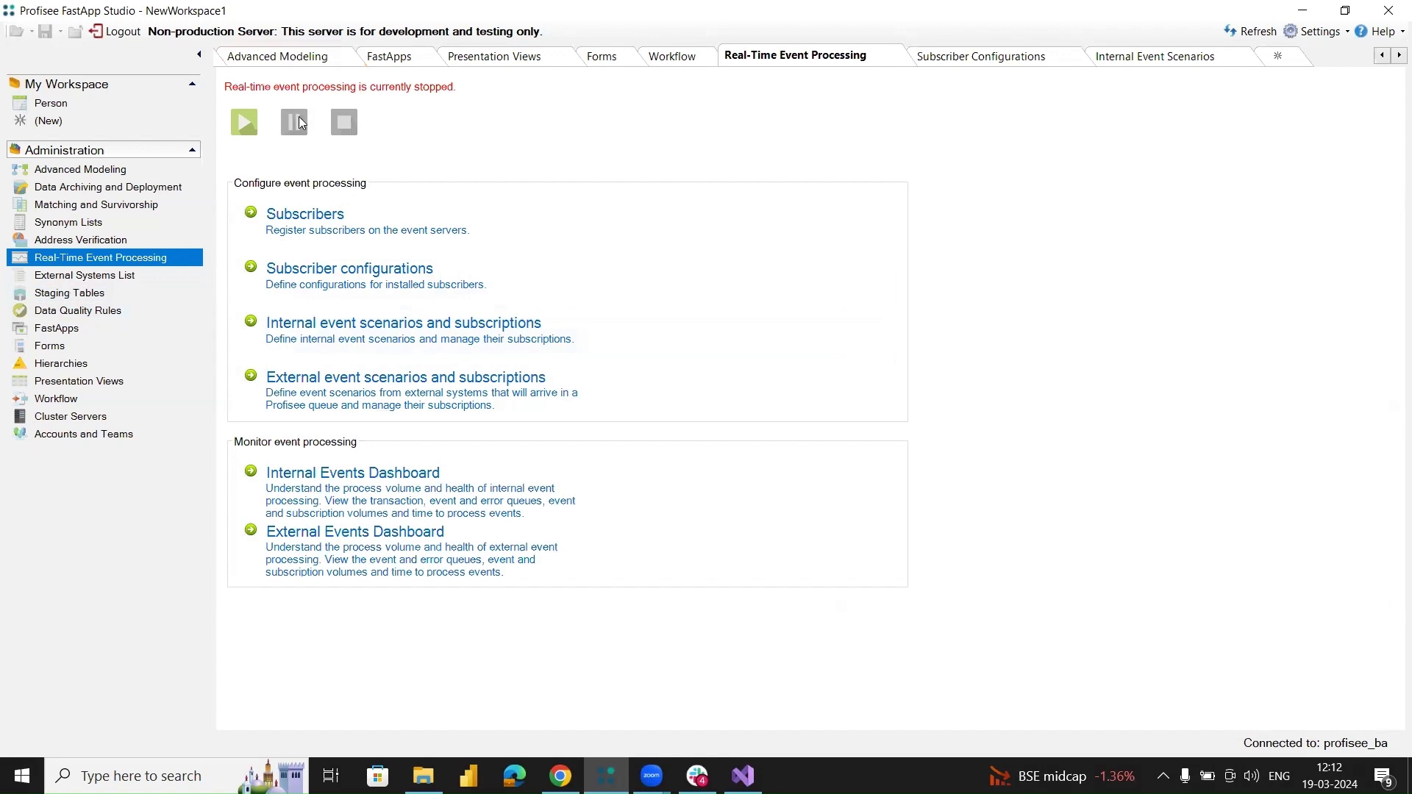
left_click(250, 123)
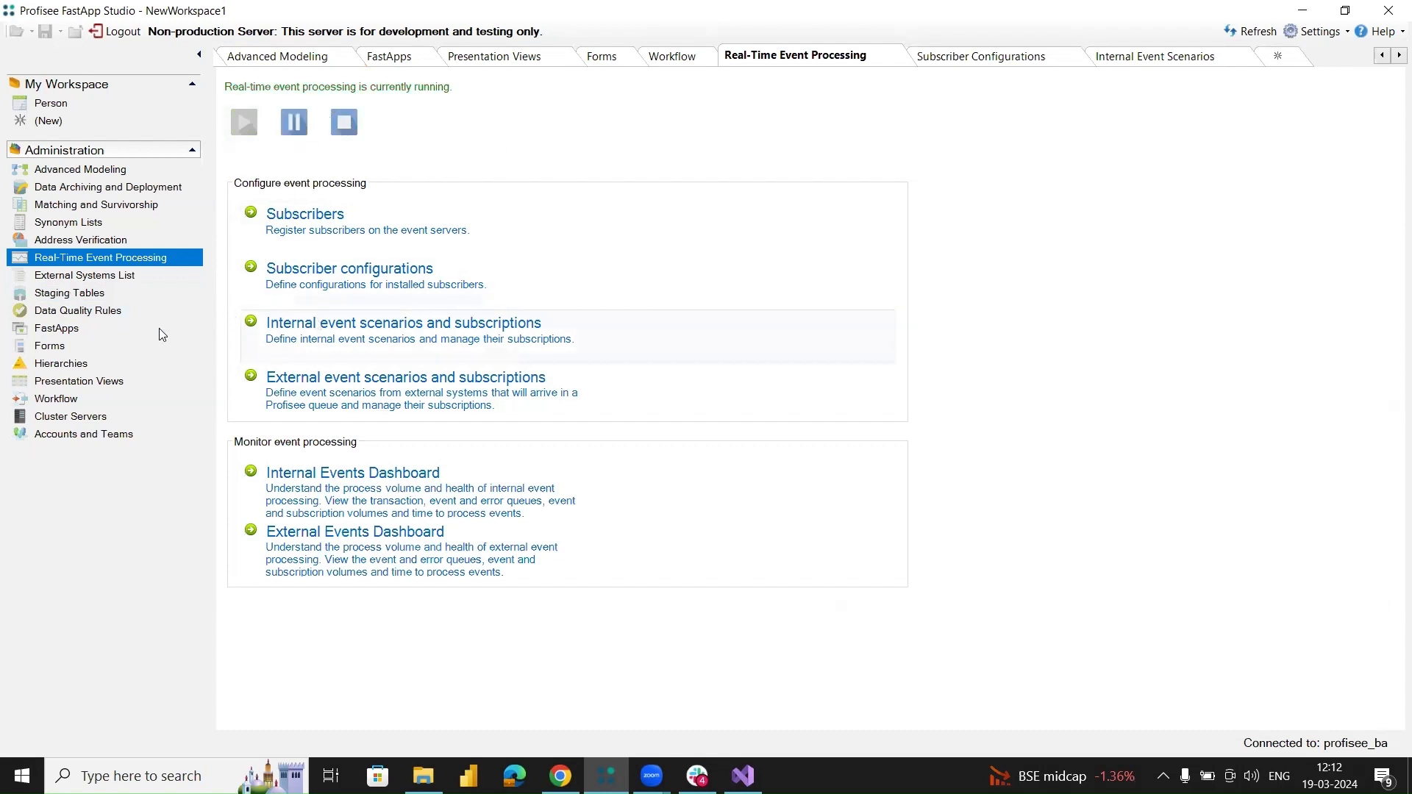
left_click(80, 400)
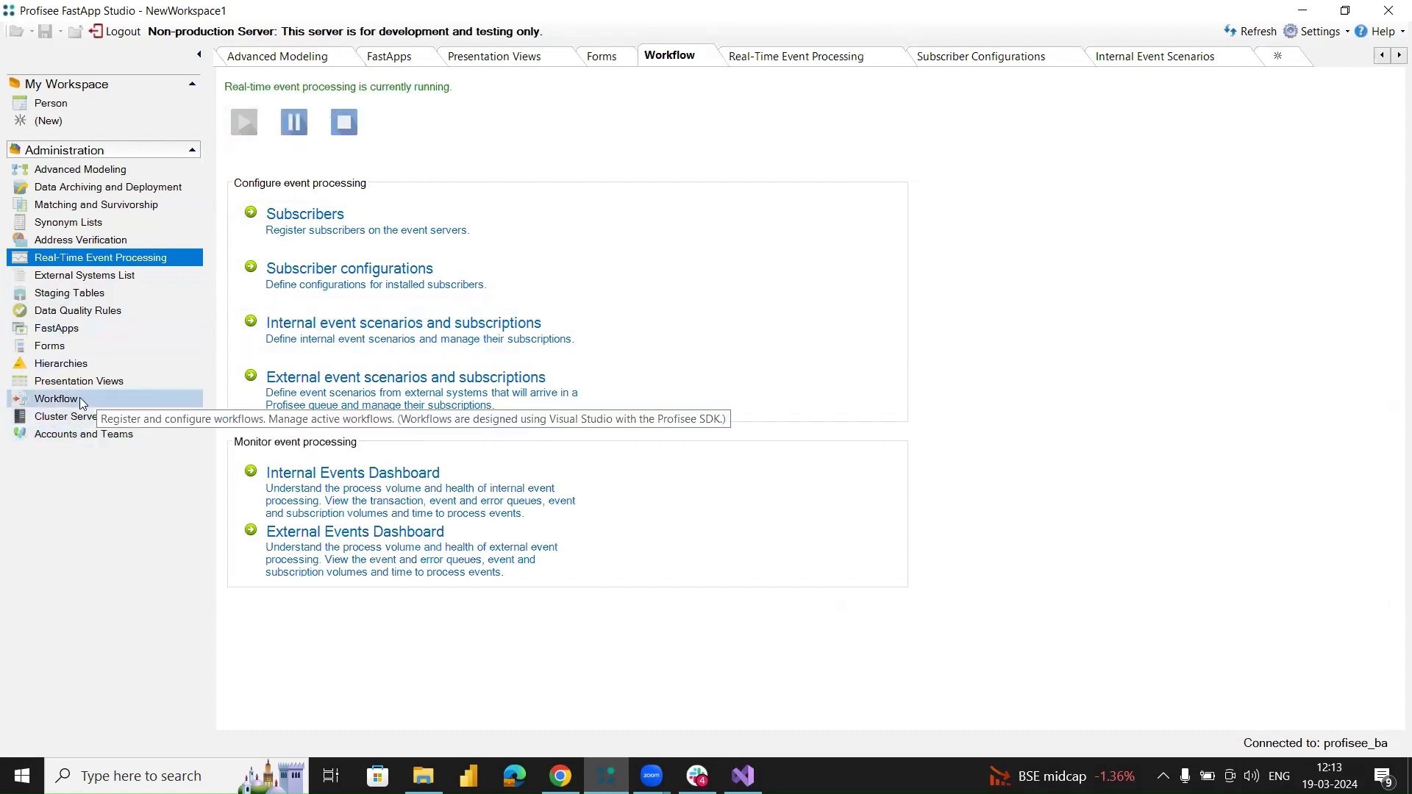